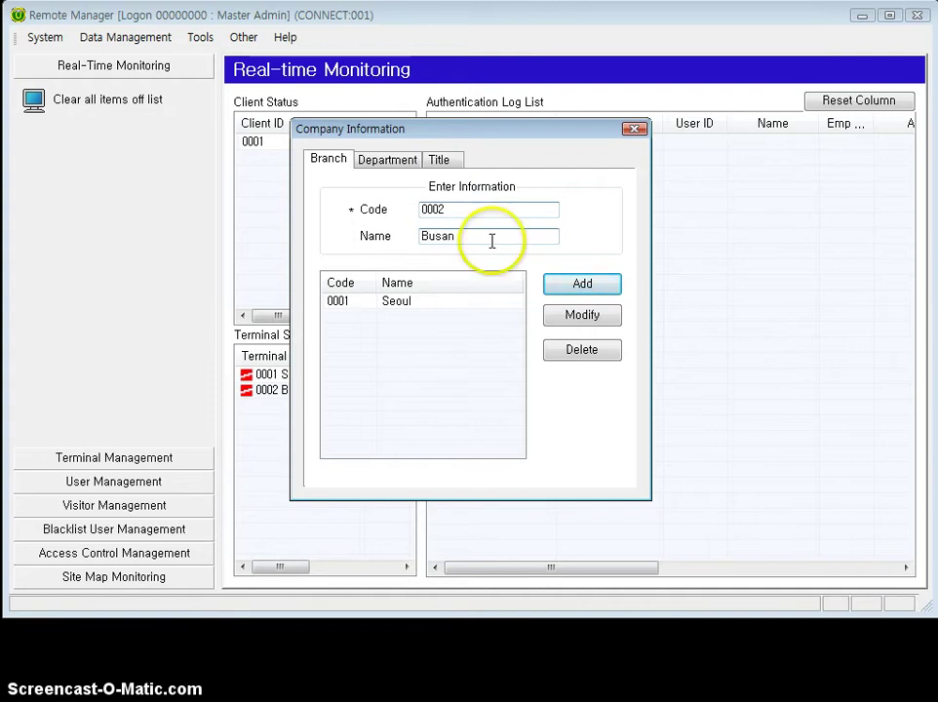
- Add the branch with code 0002 and name Busan, and close the company information
click(568, 294)
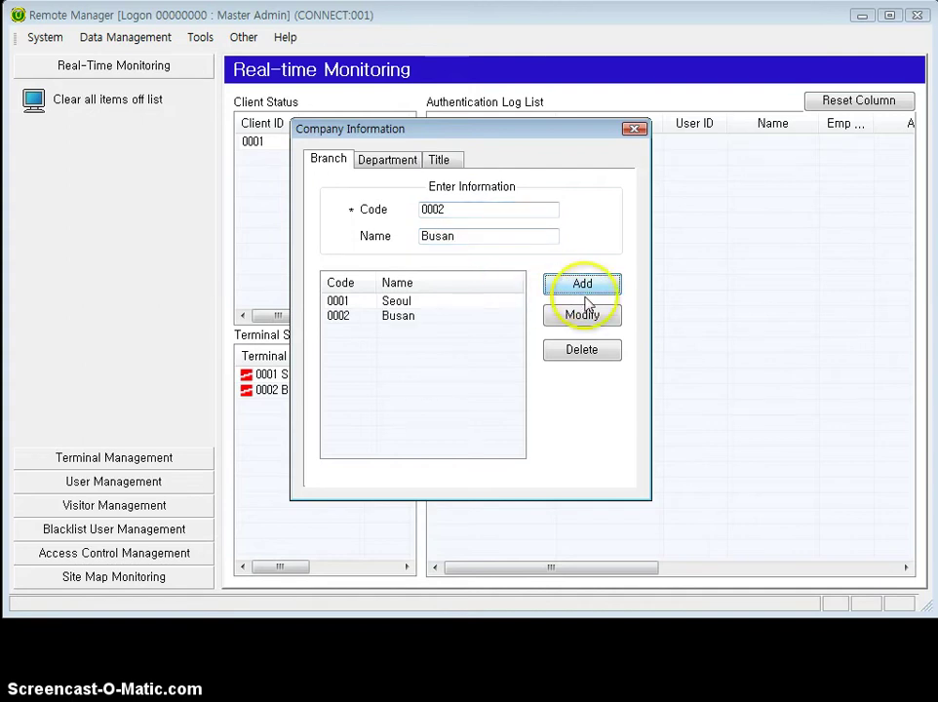
click(635, 129)
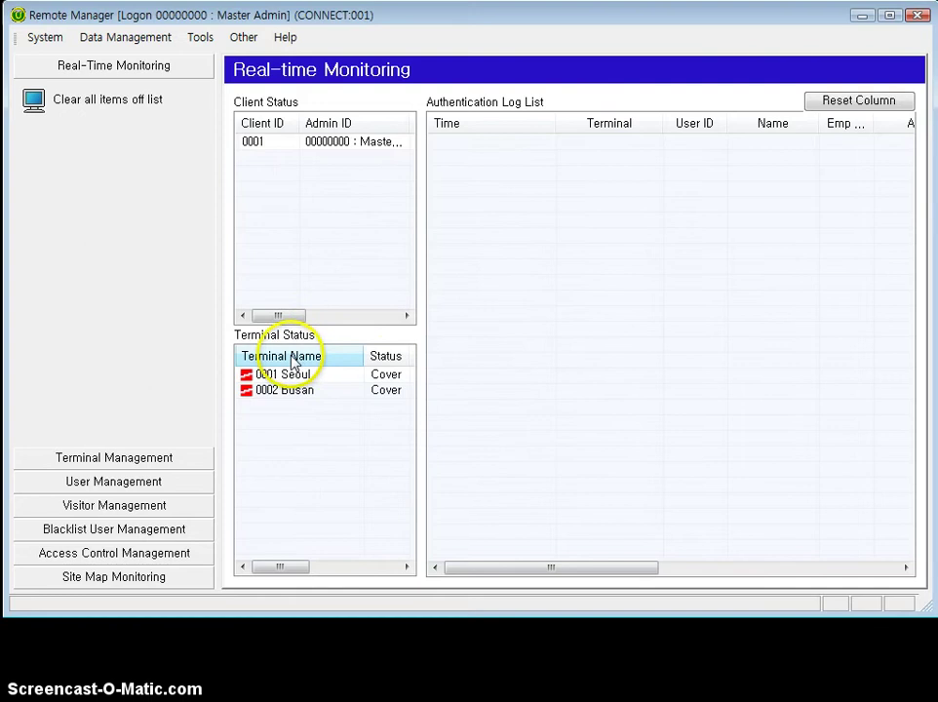
- Assign the Seoul terminal to branch 0001 : Seoul in the terminal information and save the modification
click(134, 458)
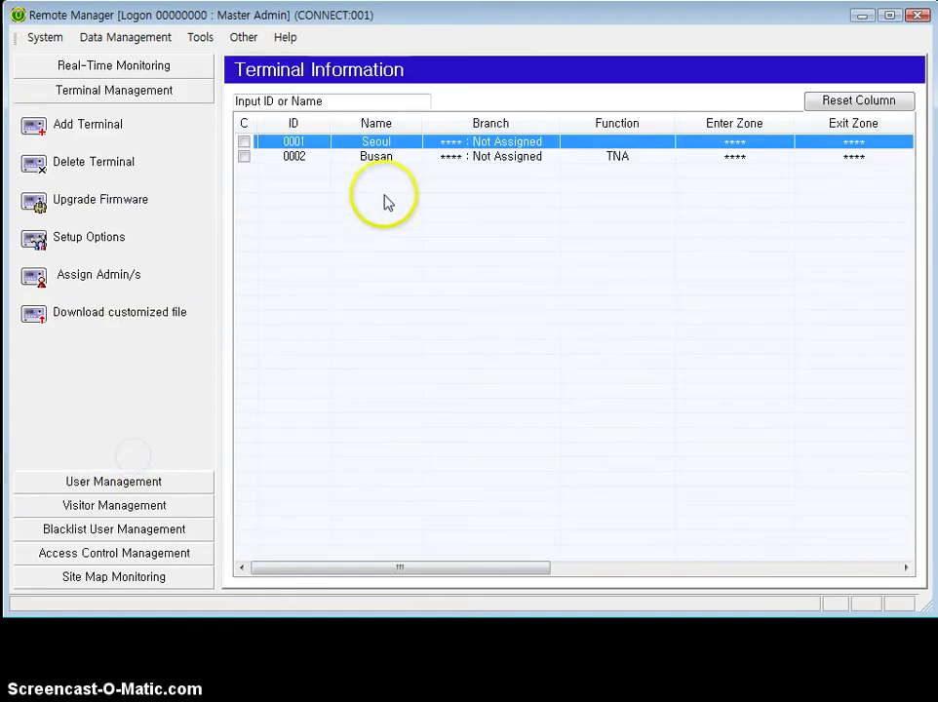
double_click(392, 143)
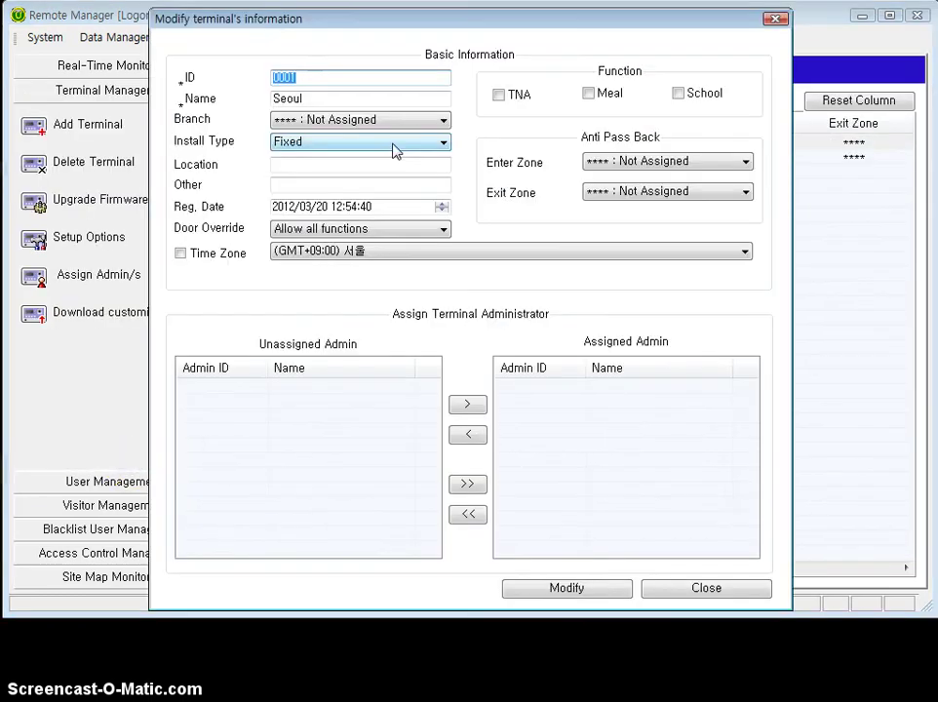
click(409, 121)
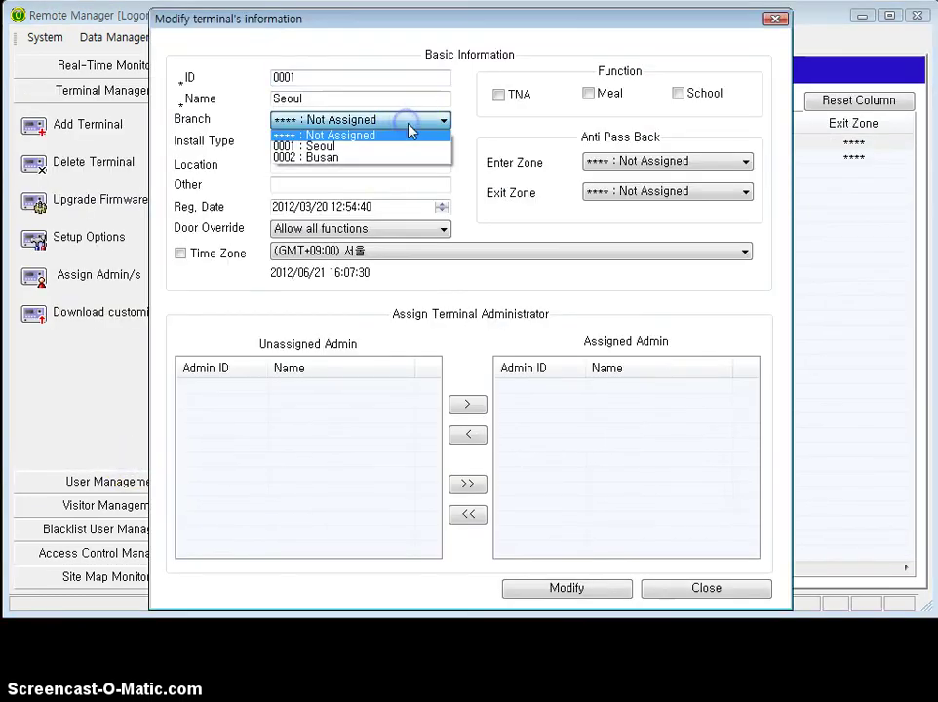
click(398, 146)
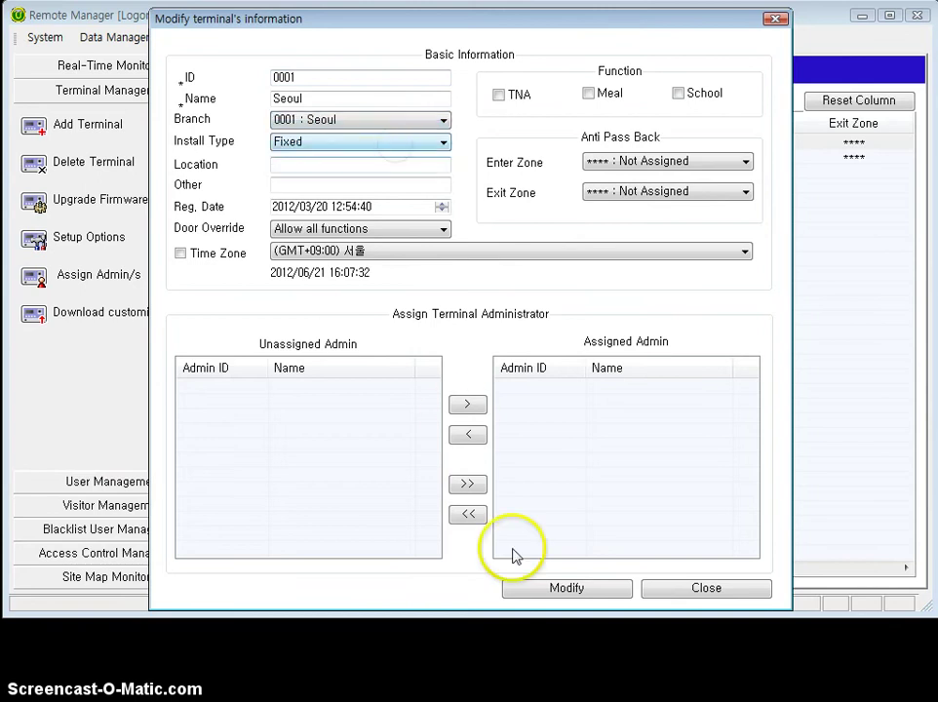
click(564, 589)
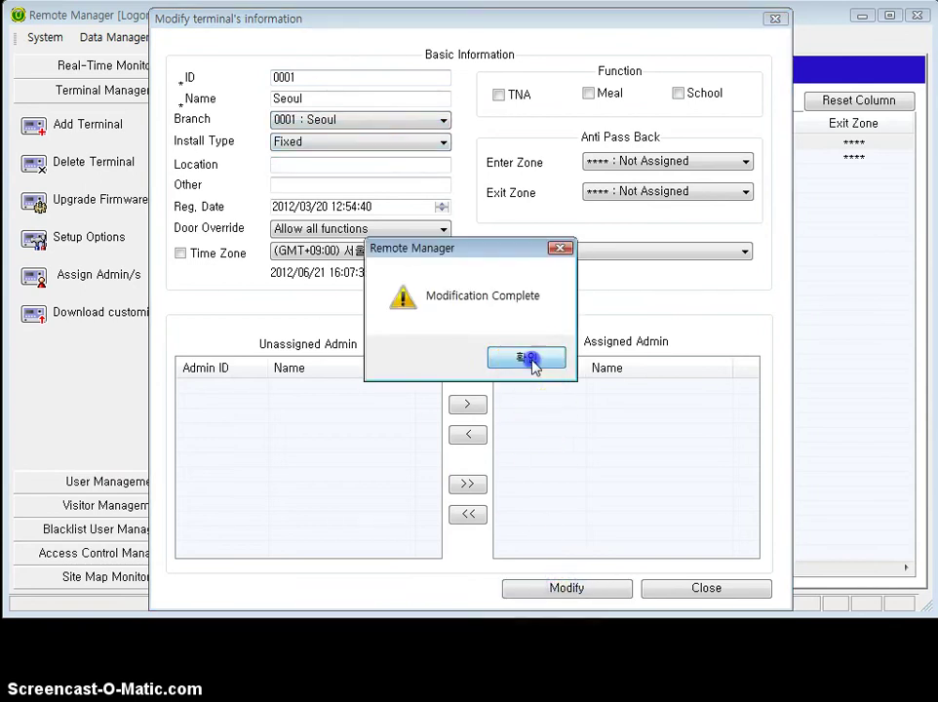
click(528, 357)
- Assign the Busan terminal to branch 0002 : Busan and save the modification
double_click(390, 157)
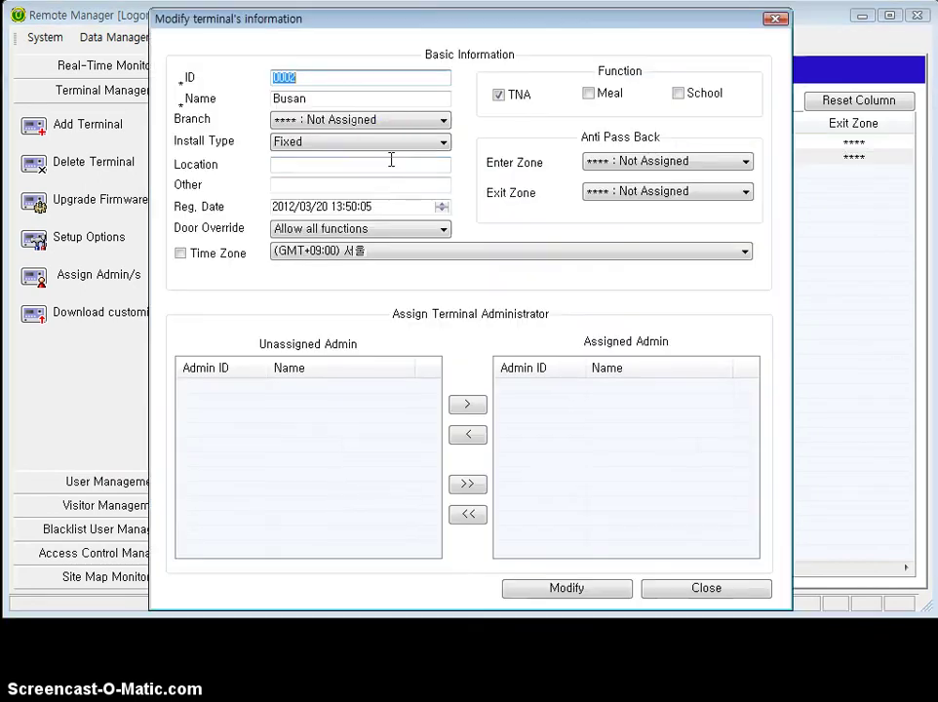
click(390, 121)
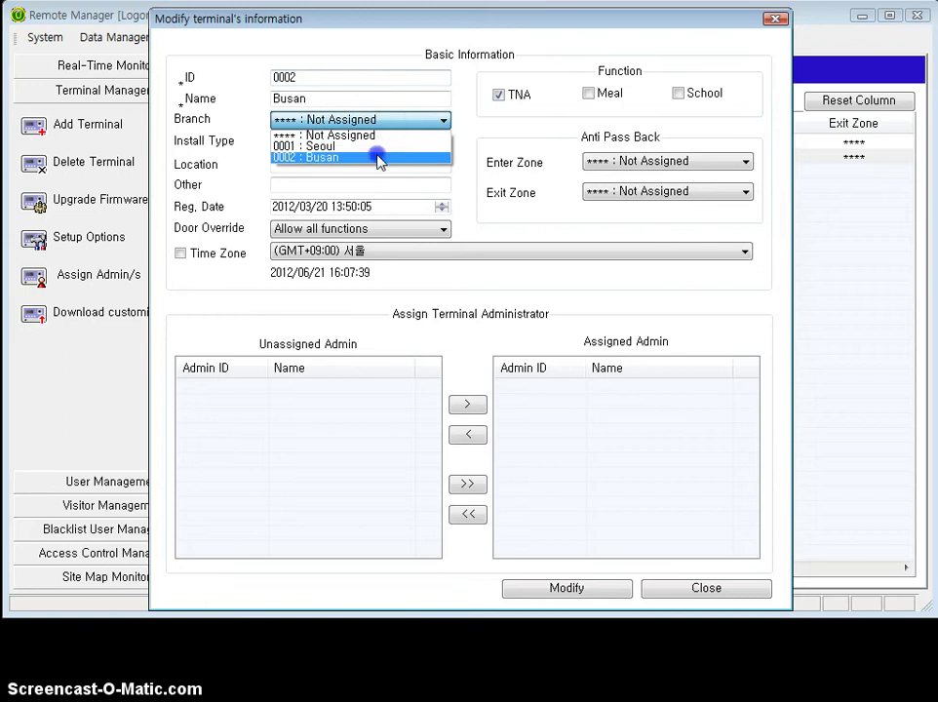
click(376, 157)
click(565, 588)
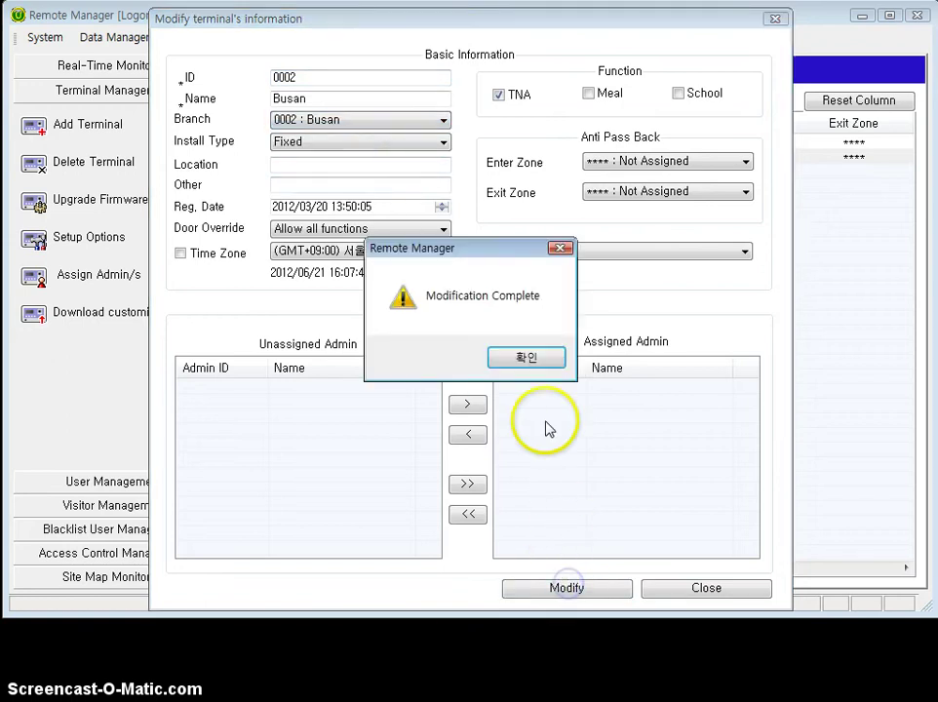
click(542, 360)
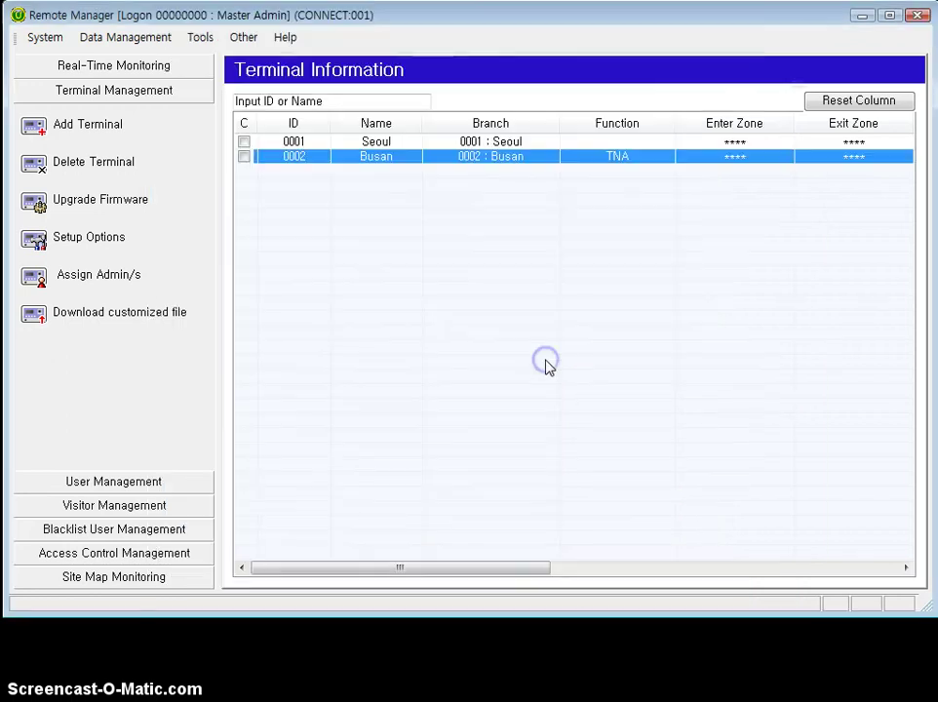
- In the administrator authority settings, change the name of authority 3000 to "Branch Admin - Seoul"
click(161, 40)
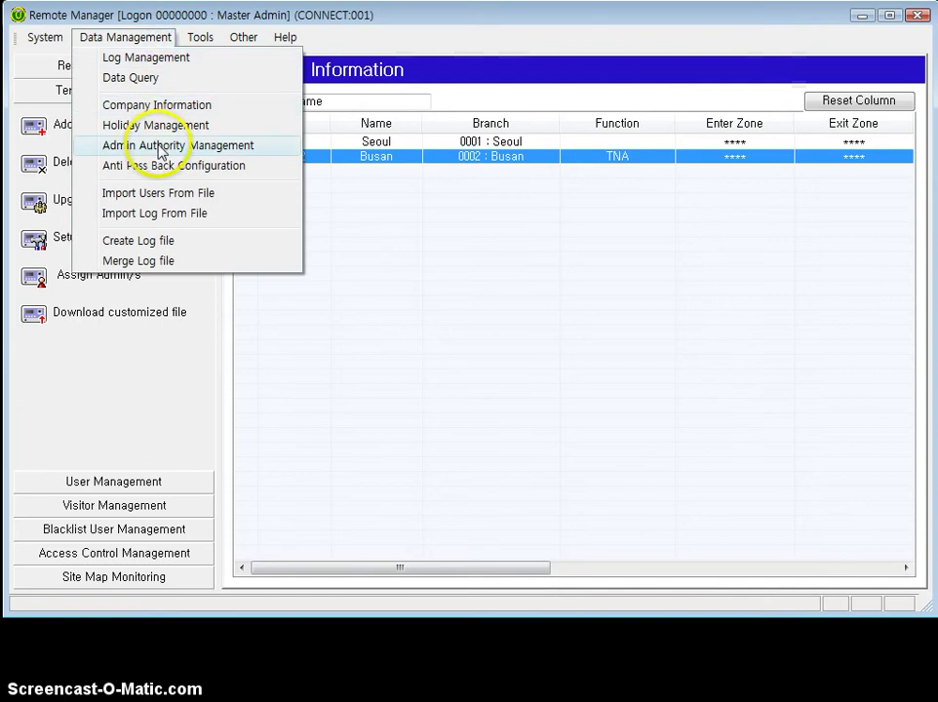
click(160, 148)
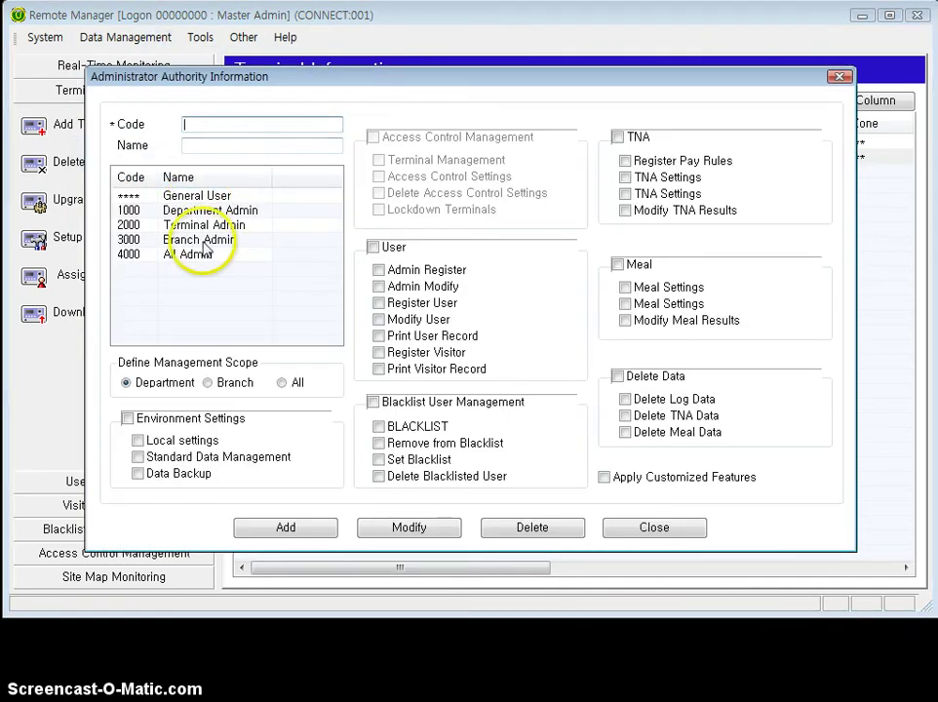
click(203, 248)
click(267, 144)
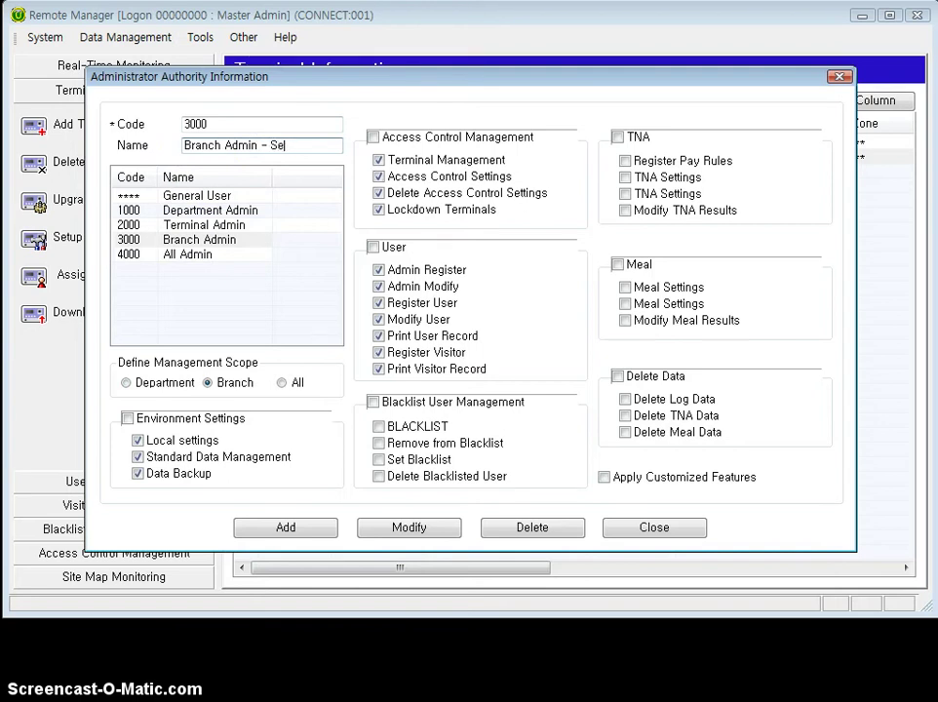
text(- Seoul)
- Enable the Access Control Management, User and Environment Settings groups for the Seoul branch admin authority and save the modification
click(374, 137)
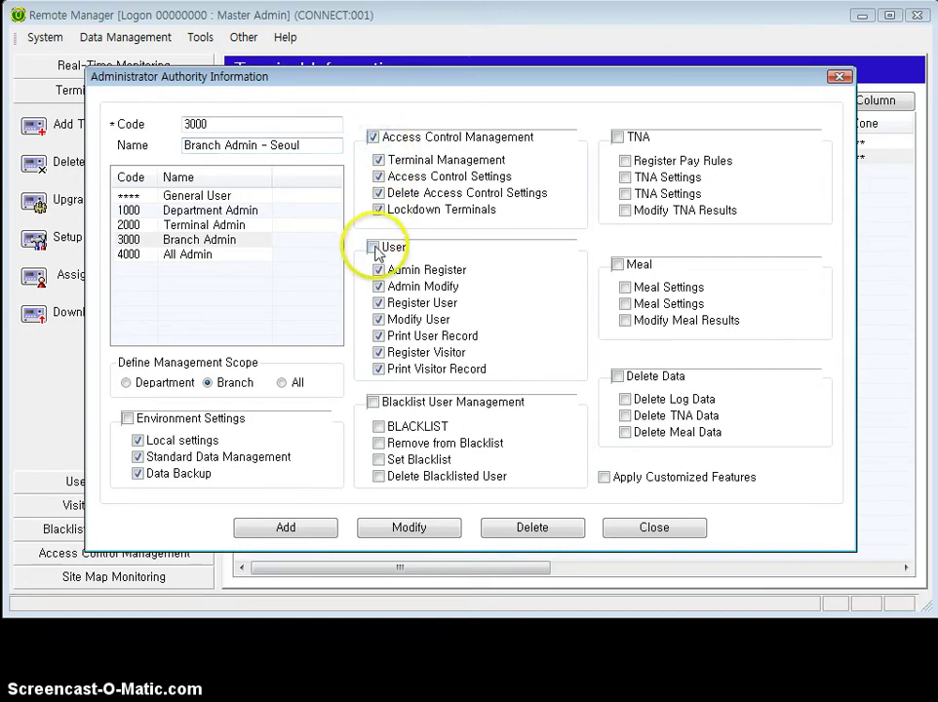
click(126, 418)
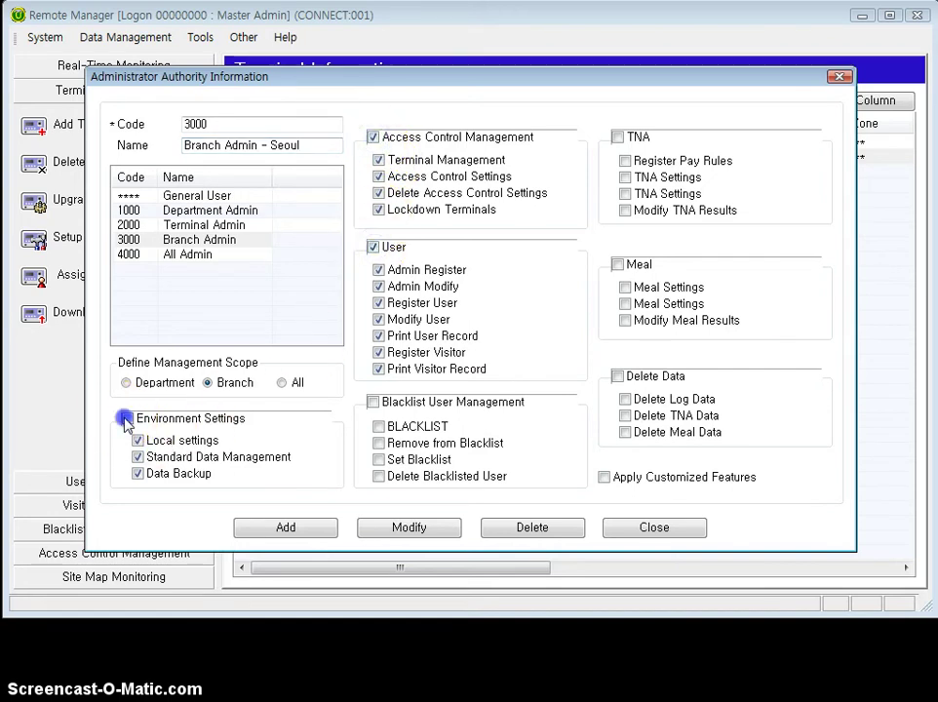
click(395, 532)
click(553, 360)
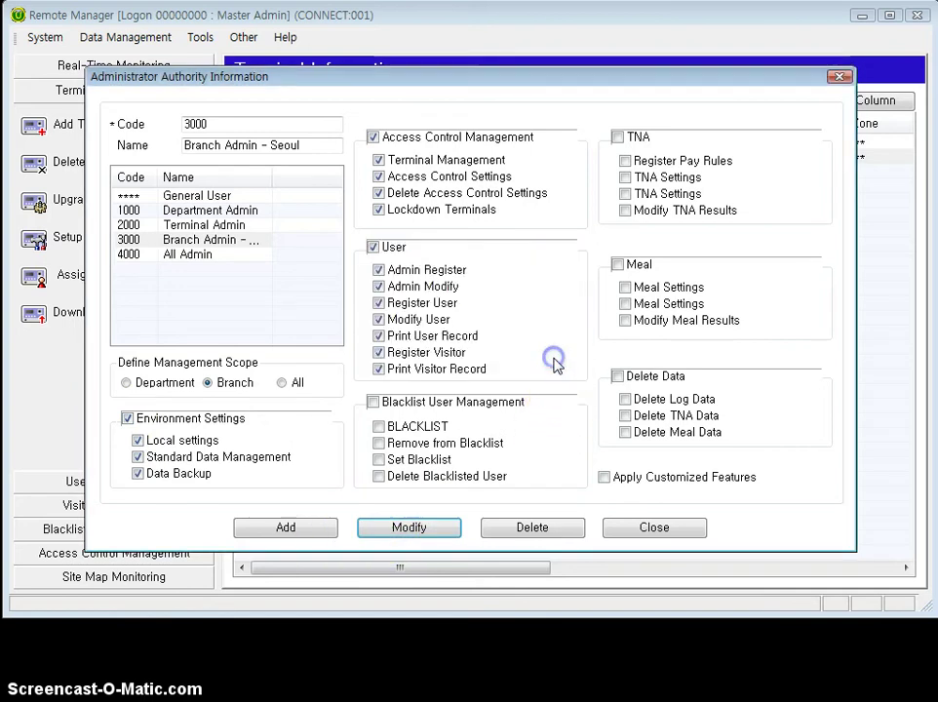
- Add an authority with code 3001 named "Branch Admin - Busan", widen the list's name column and close the authority settings
click(258, 125)
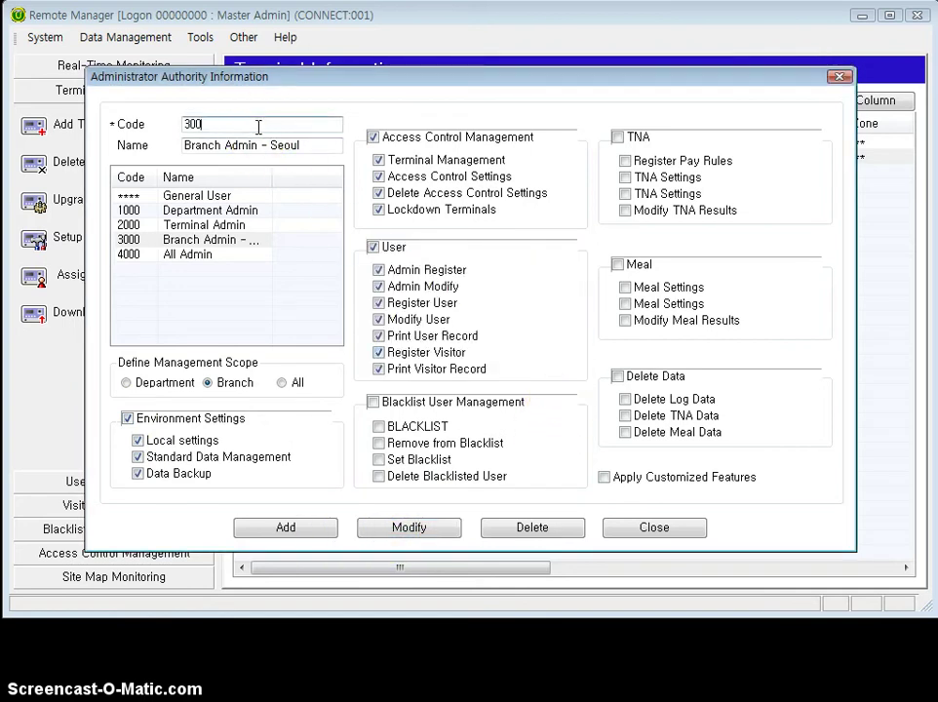
text(1)
drag(303, 146, 272, 146)
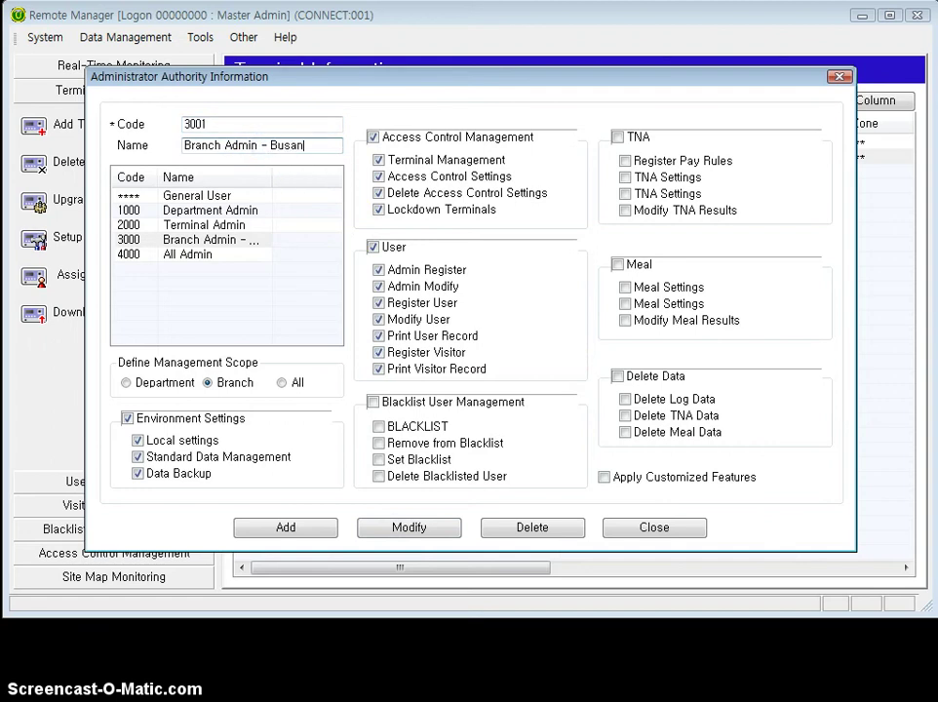
click(305, 531)
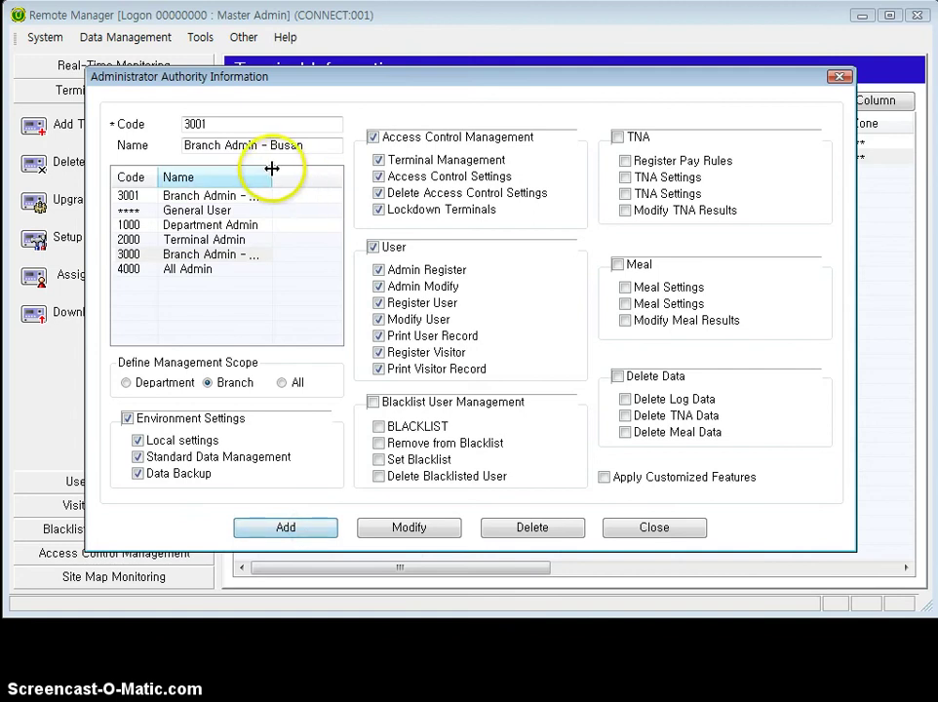
drag(272, 173, 321, 173)
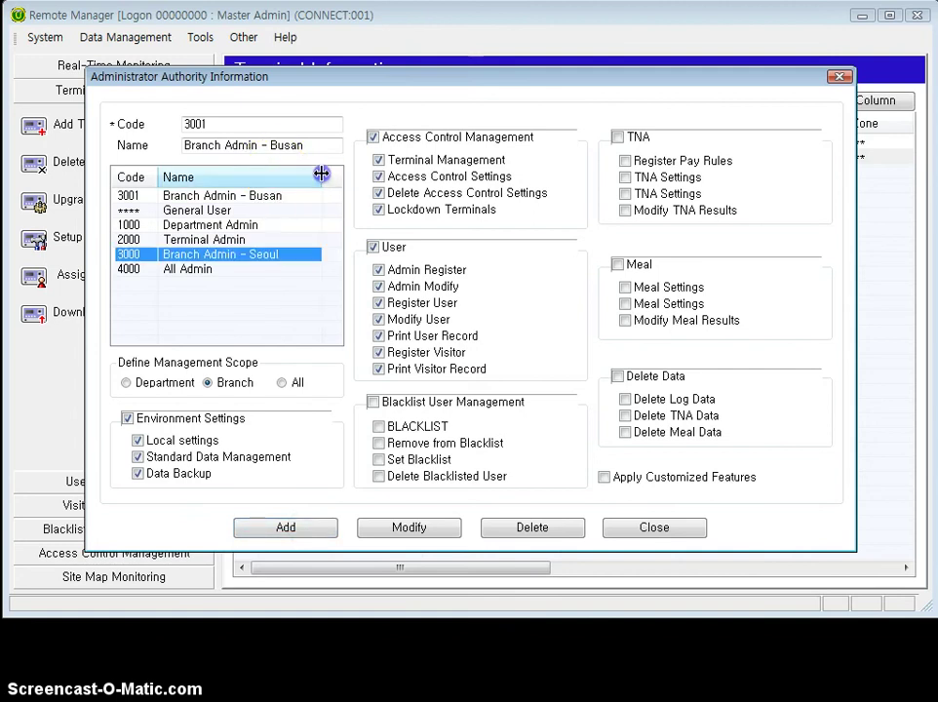
click(620, 526)
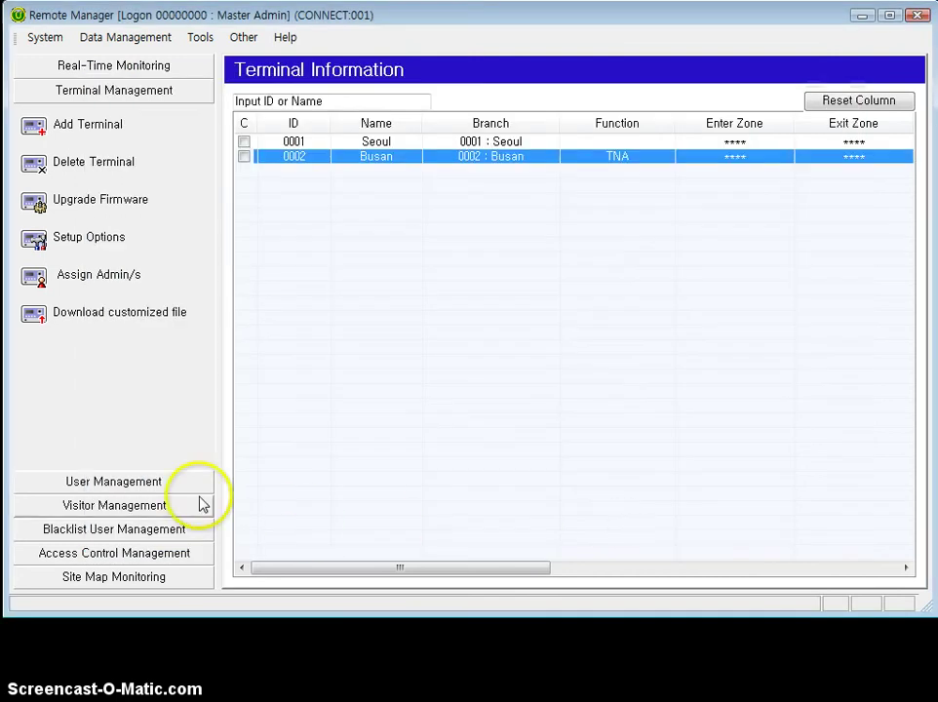
- In user management, assign the first listed user to branch 0001 : Seoul and save the modification
click(151, 483)
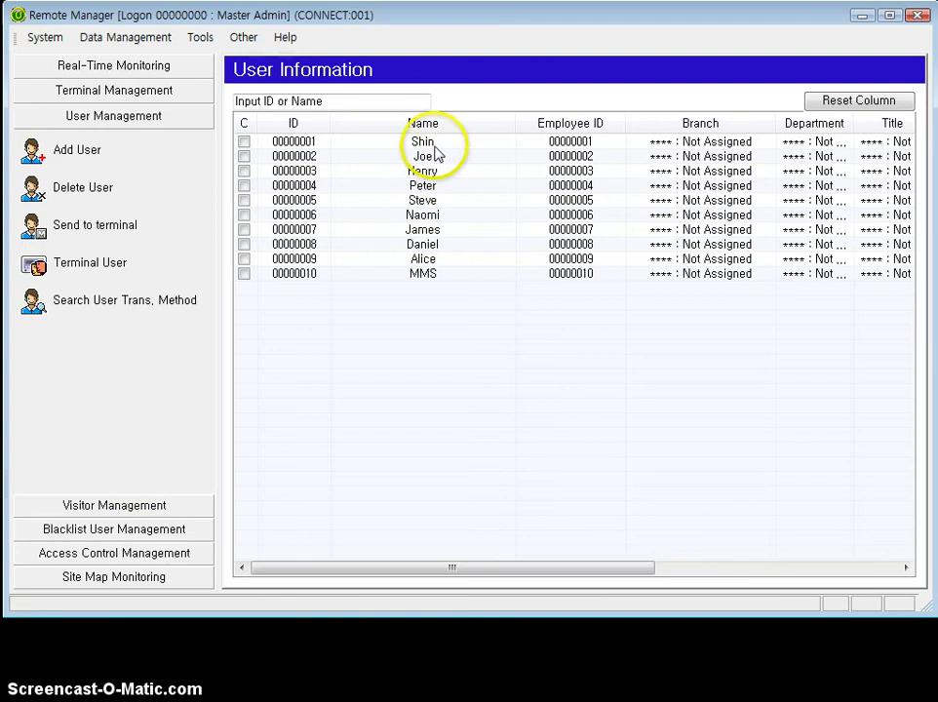
click(434, 147)
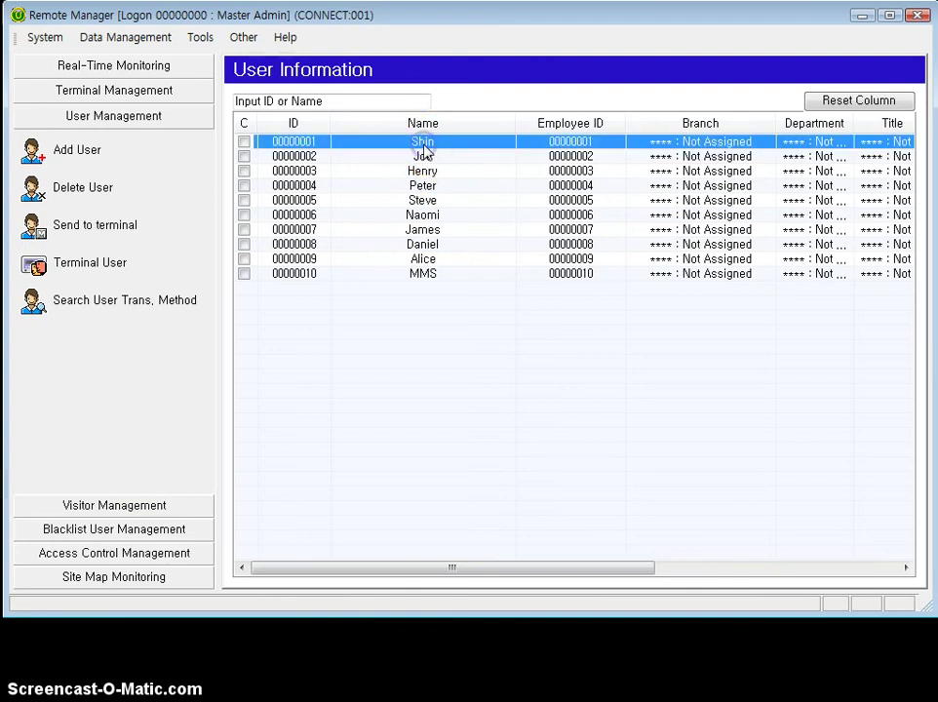
double_click(425, 149)
click(400, 162)
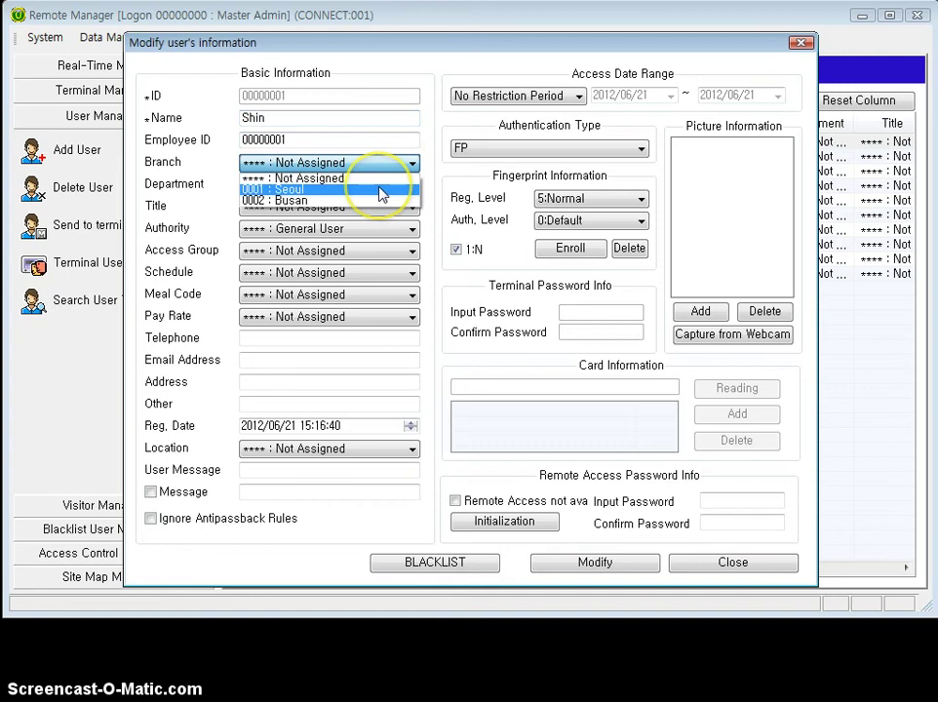
click(381, 191)
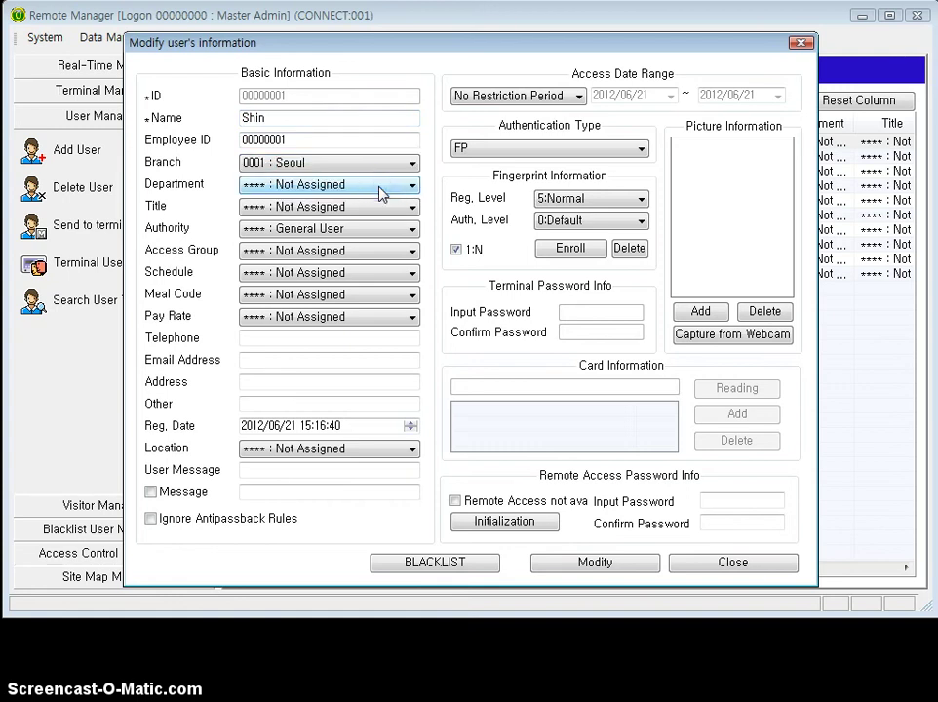
click(563, 562)
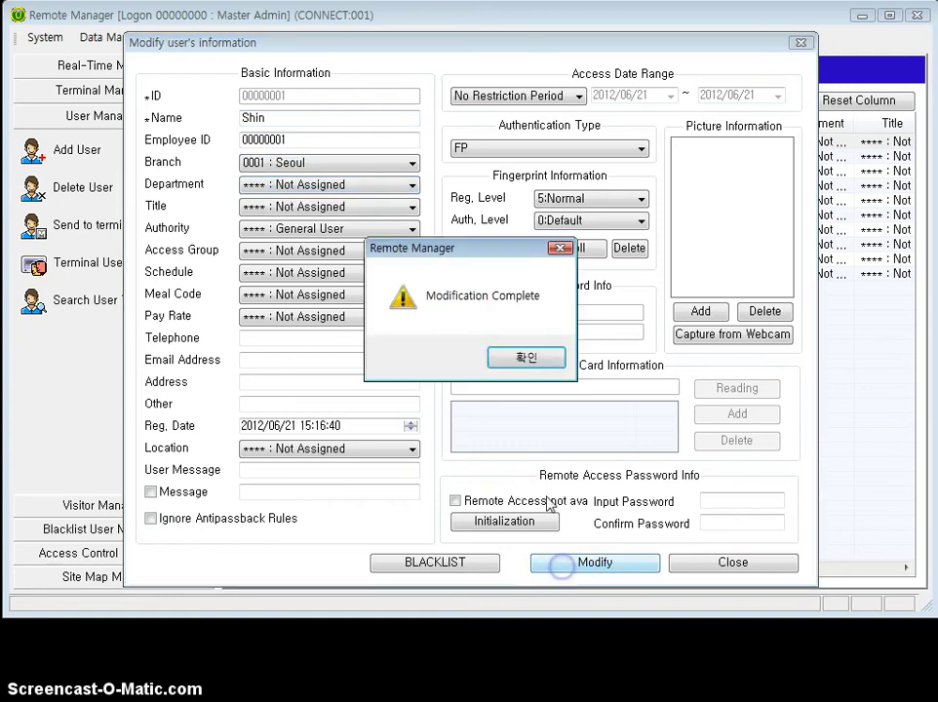
click(525, 356)
- Assign the second listed user to branch 0001 : Seoul and save the modification
click(425, 157)
double_click(424, 159)
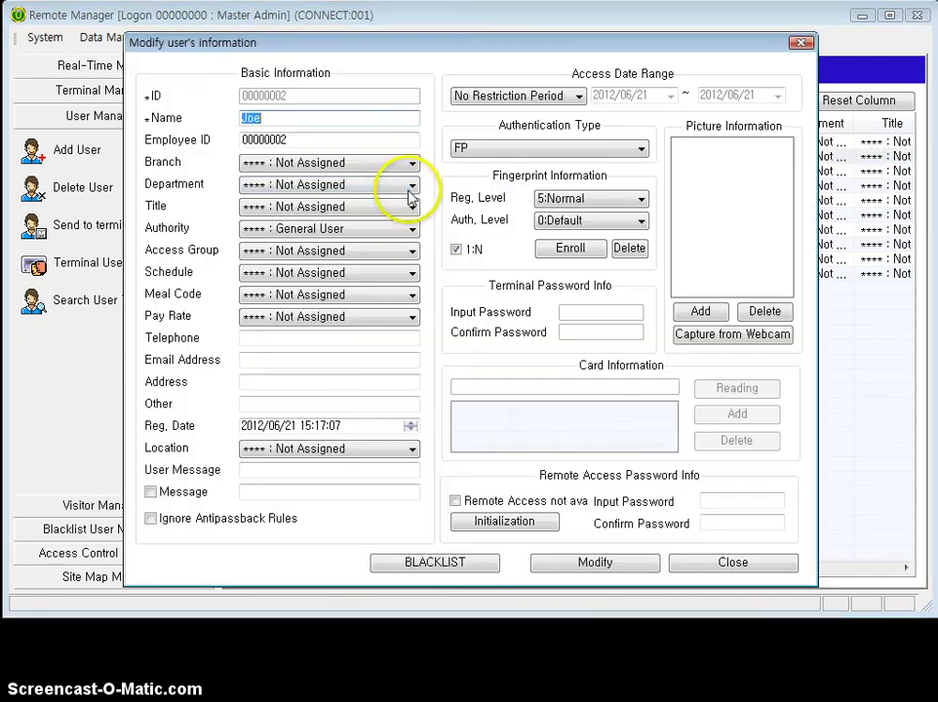
click(382, 166)
click(362, 191)
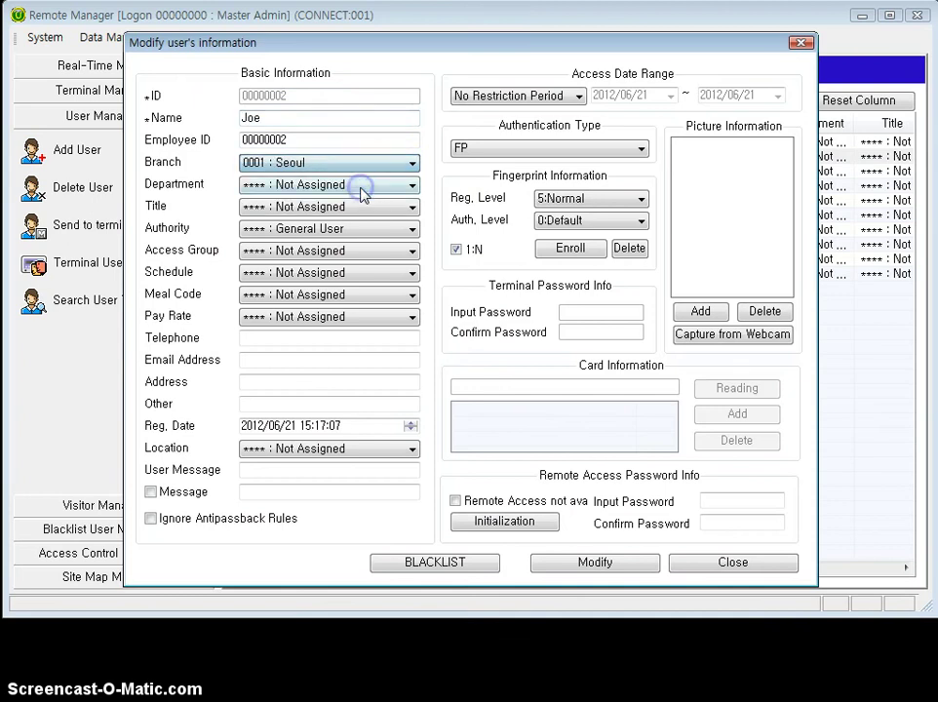
click(577, 562)
click(527, 357)
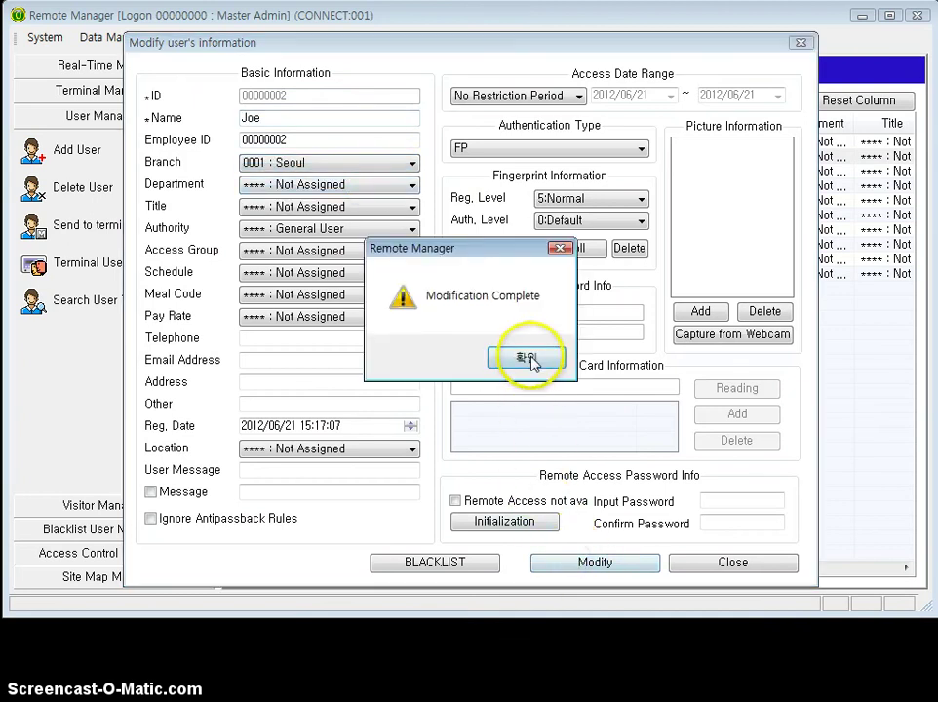
- Assign the last listed user to branch 0002 : Busan and save the modification
click(436, 277)
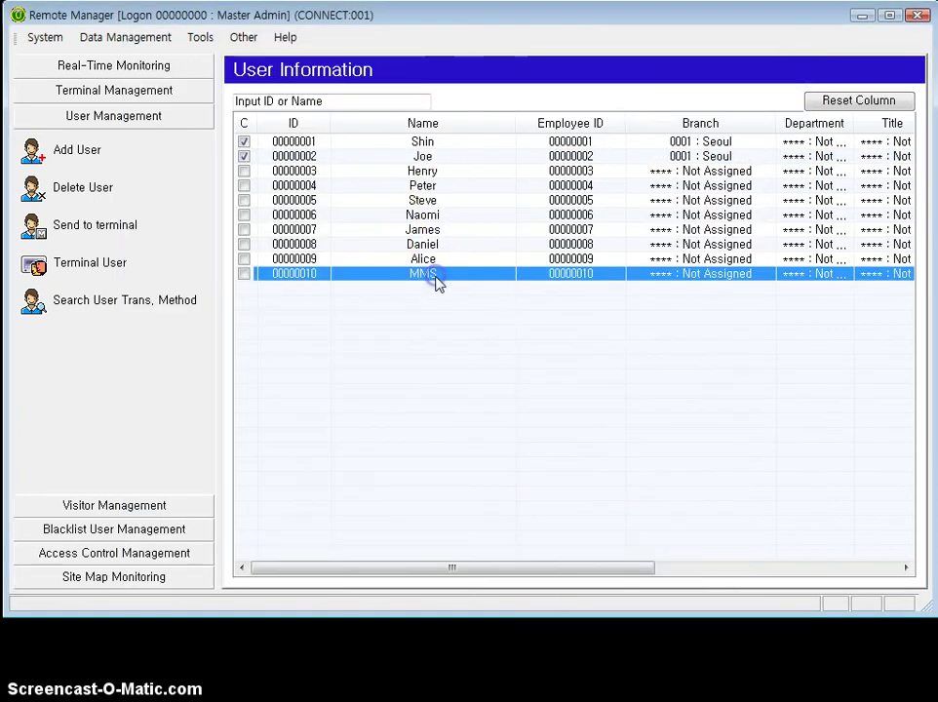
double_click(436, 277)
click(380, 163)
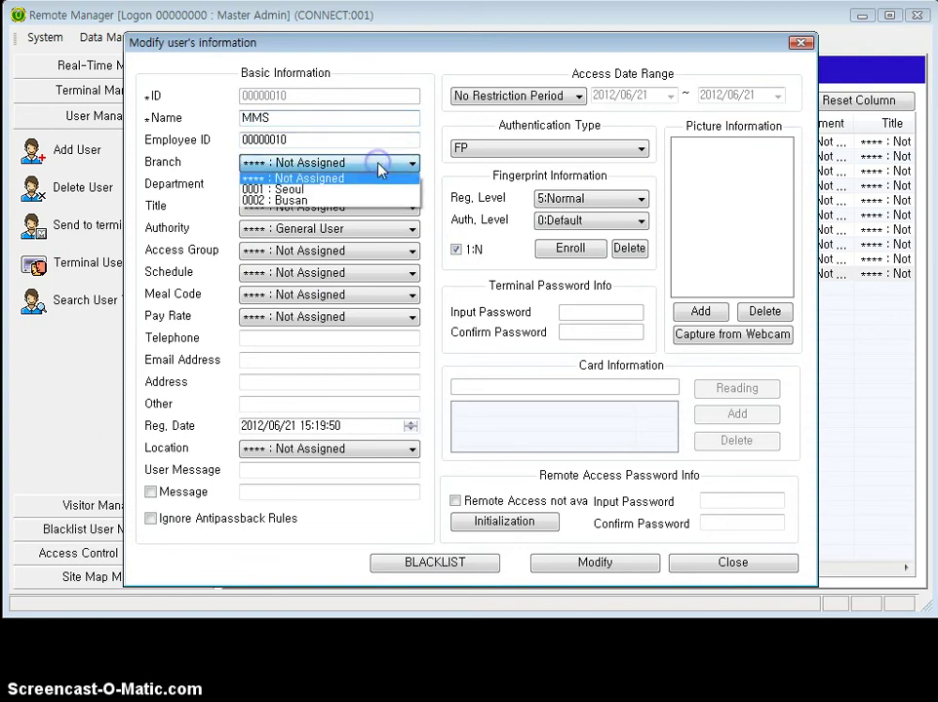
click(360, 205)
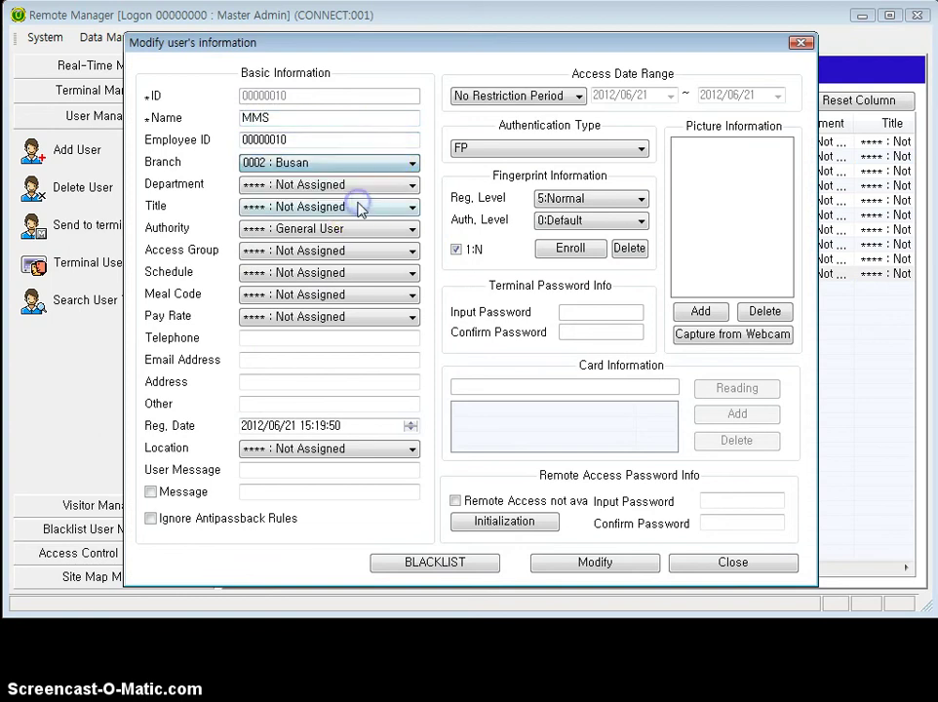
click(580, 566)
click(523, 357)
- Assign the second-to-last listed user to branch 0002 : Busan, save the modification and slightly widen the list's Branch column
click(465, 260)
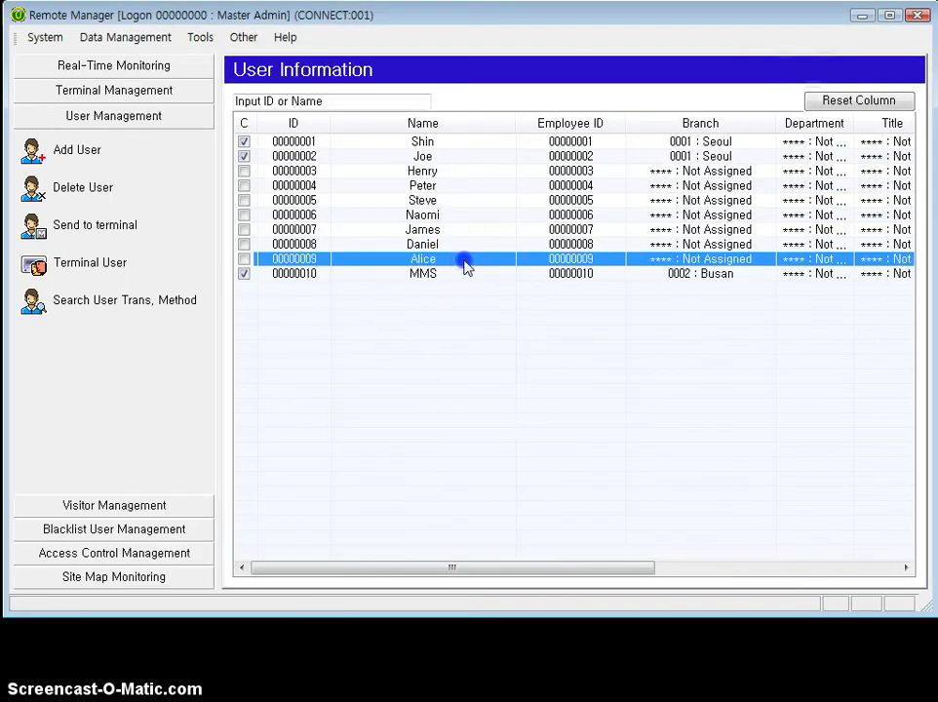
double_click(466, 267)
click(360, 162)
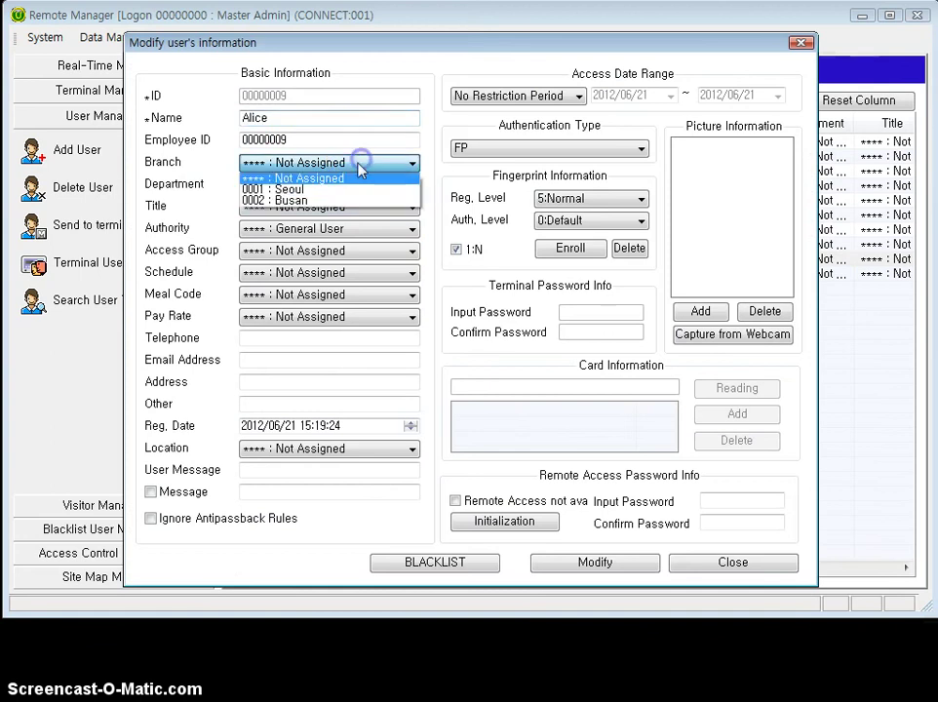
click(341, 201)
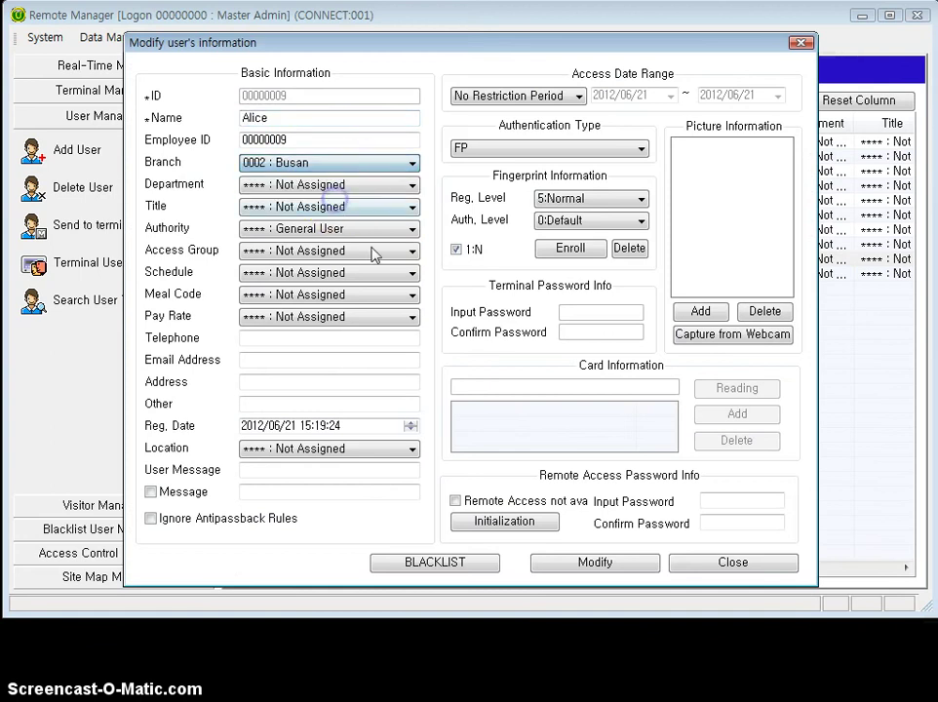
click(569, 573)
click(524, 357)
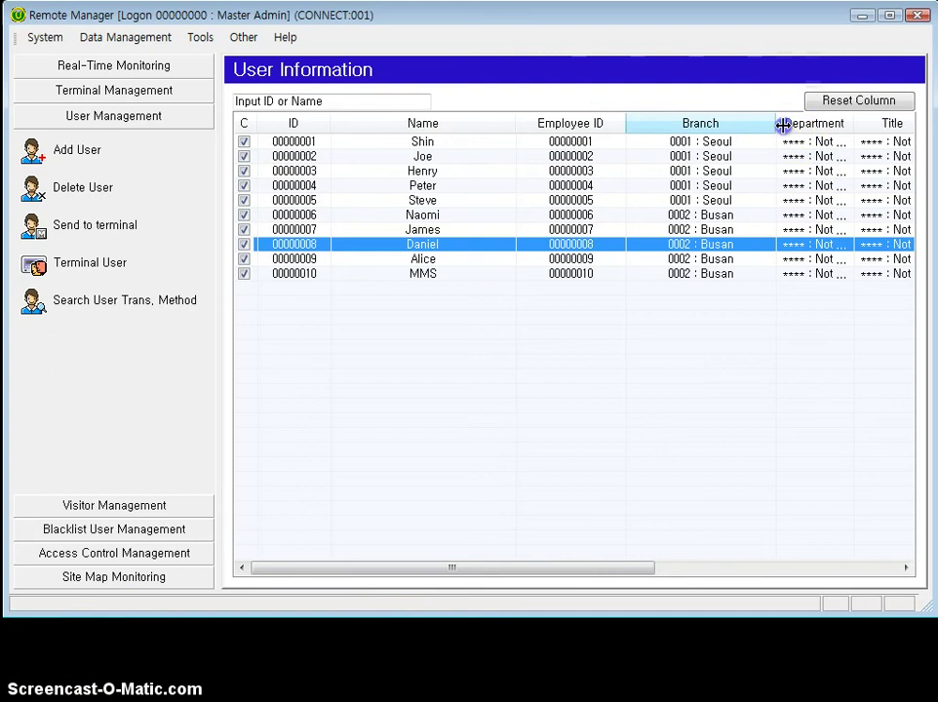
drag(783, 125, 791, 125)
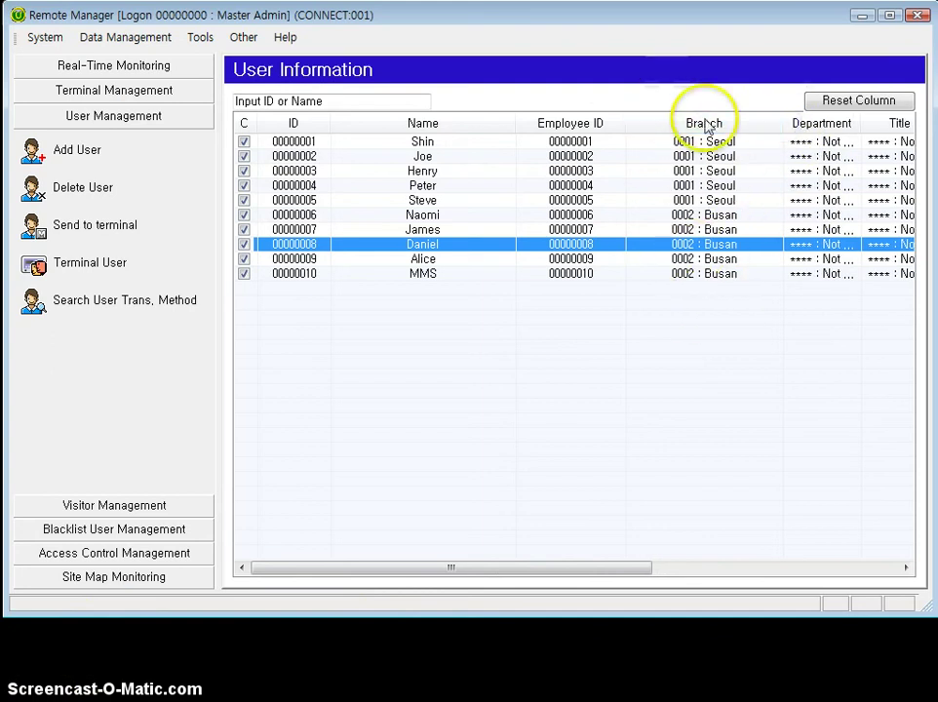
- Give the first listed user the authority 3000 : Branch Admin - Seoul, enter and confirm a remote access password, and save the modification
double_click(426, 144)
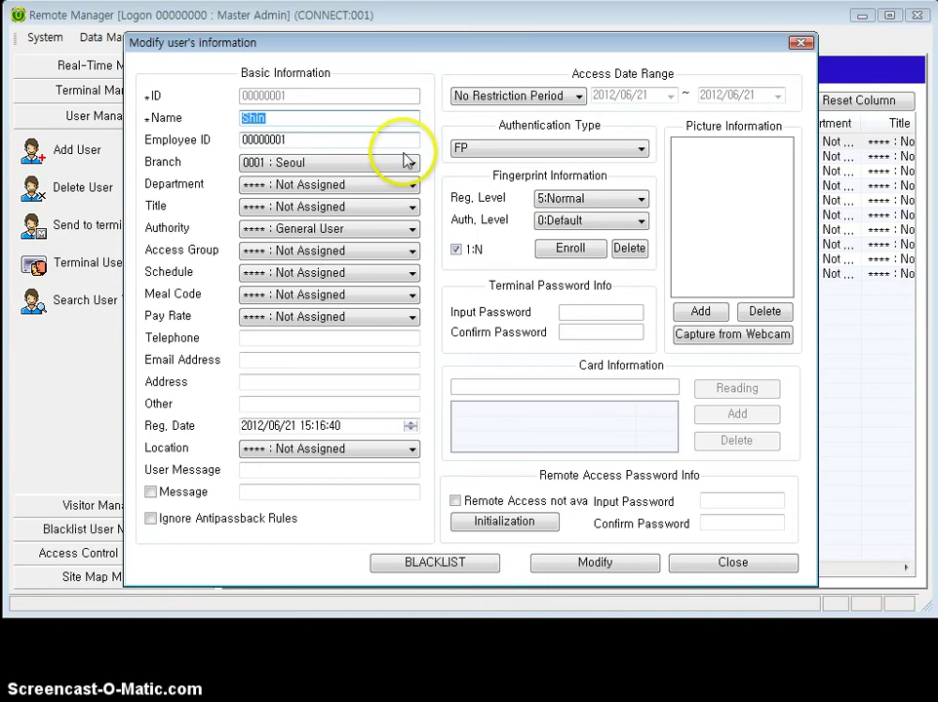
click(293, 230)
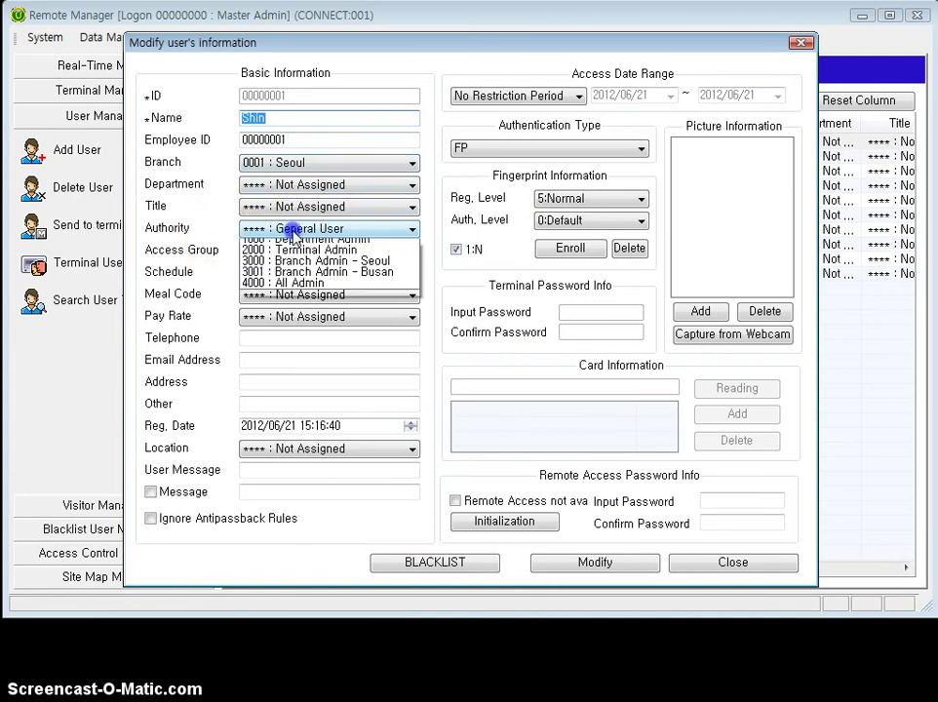
click(320, 276)
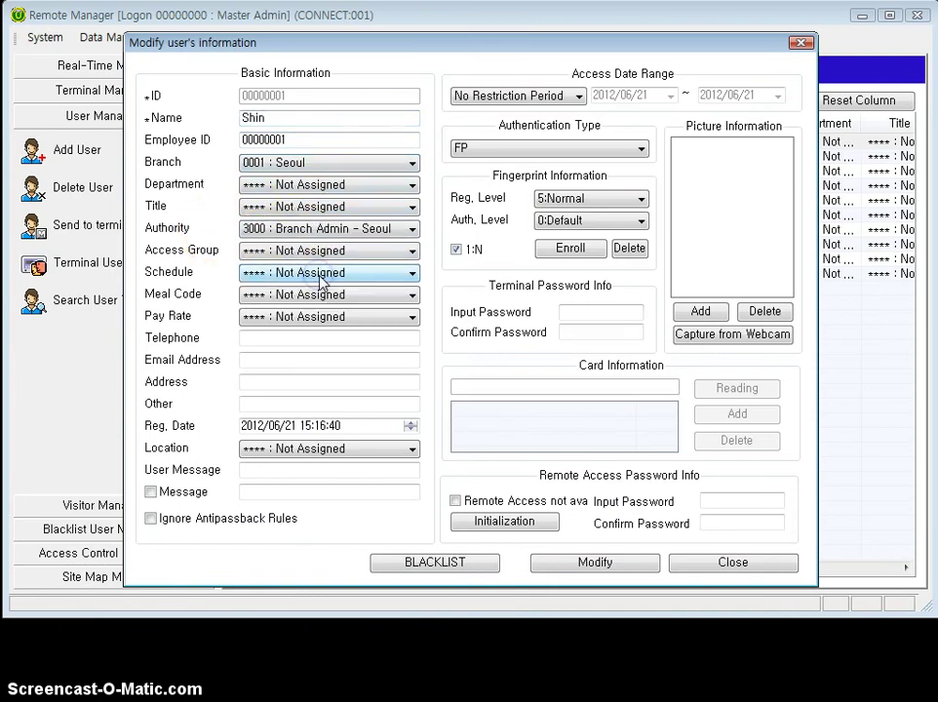
click(719, 499)
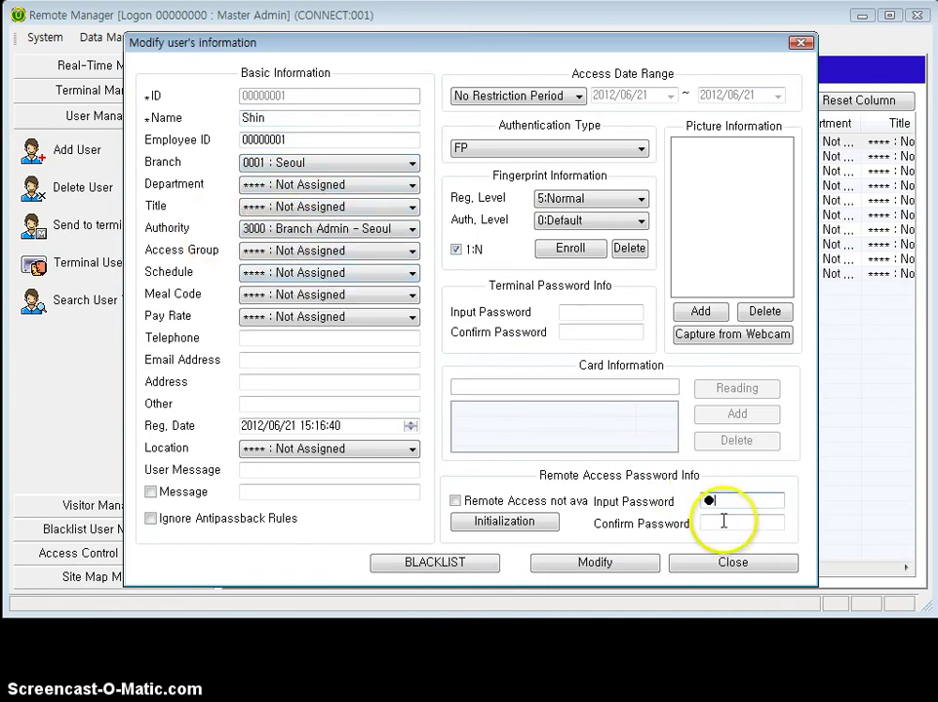
click(724, 521)
click(616, 567)
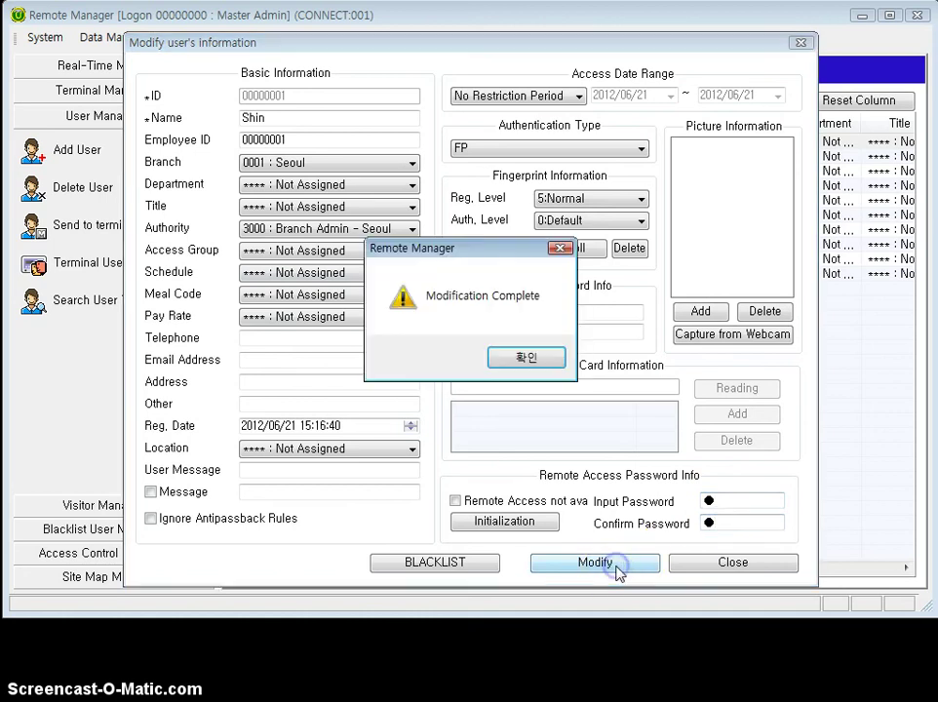
click(526, 356)
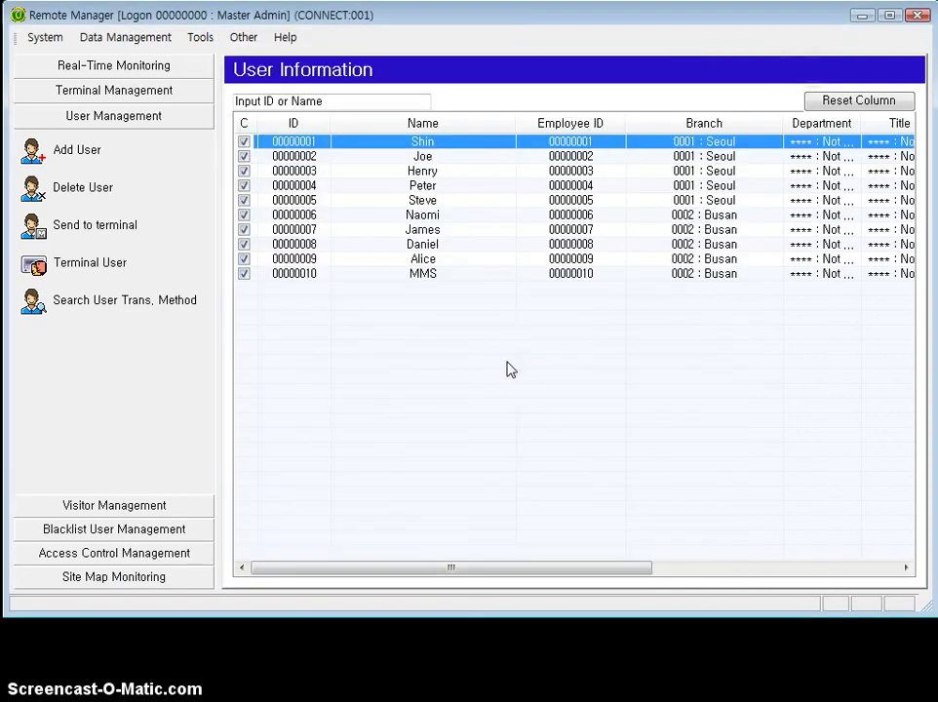
- Give the first listed Busan user the authority 3001 : Branch Admin - Busan, enter and confirm a remote access password, and save
click(439, 216)
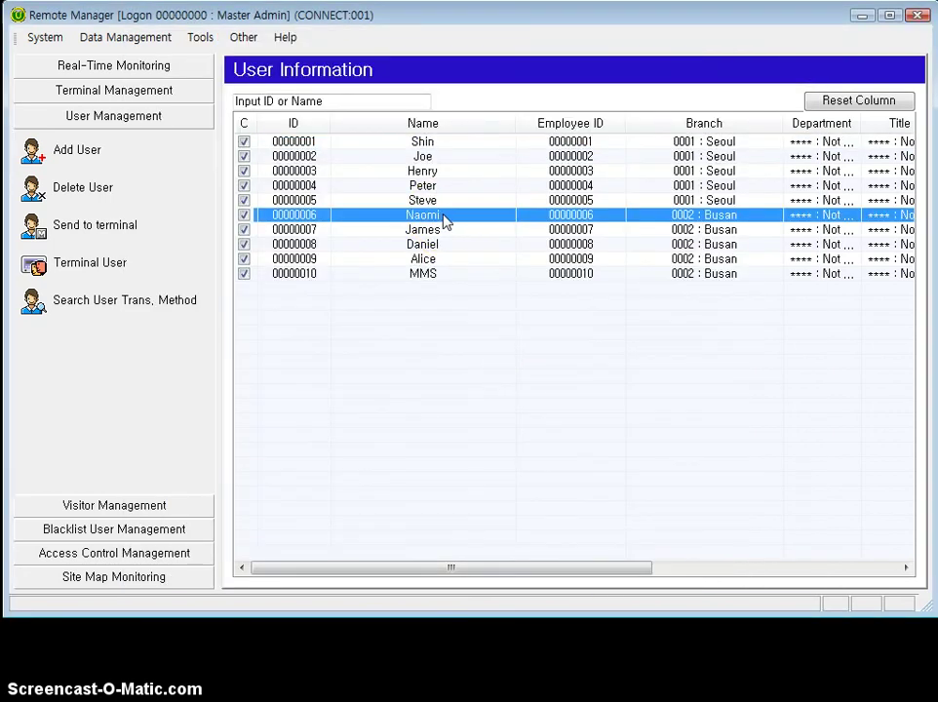
double_click(439, 215)
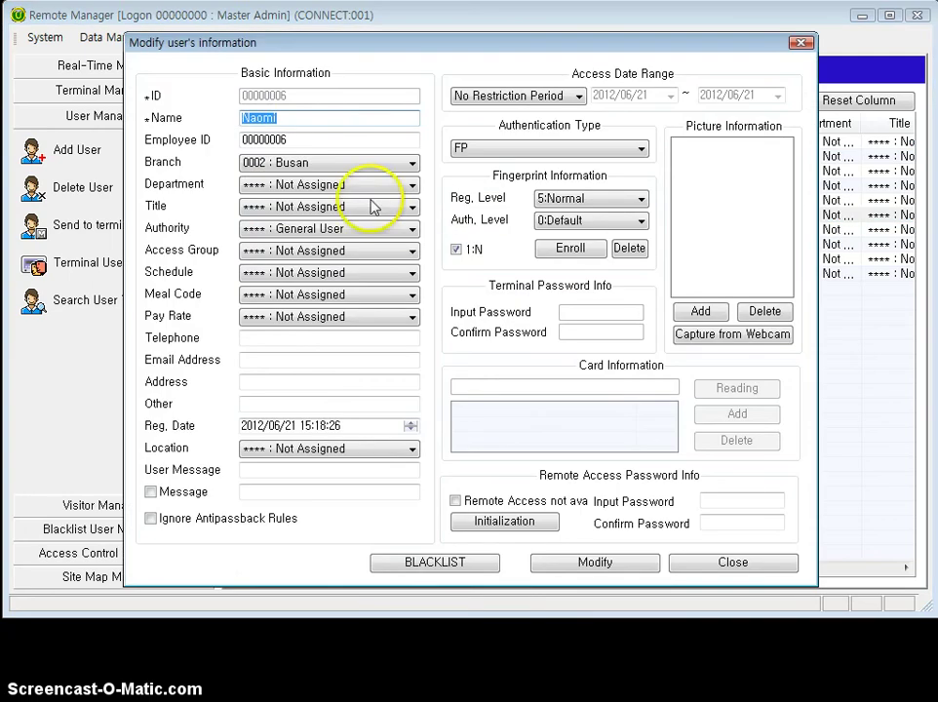
click(343, 229)
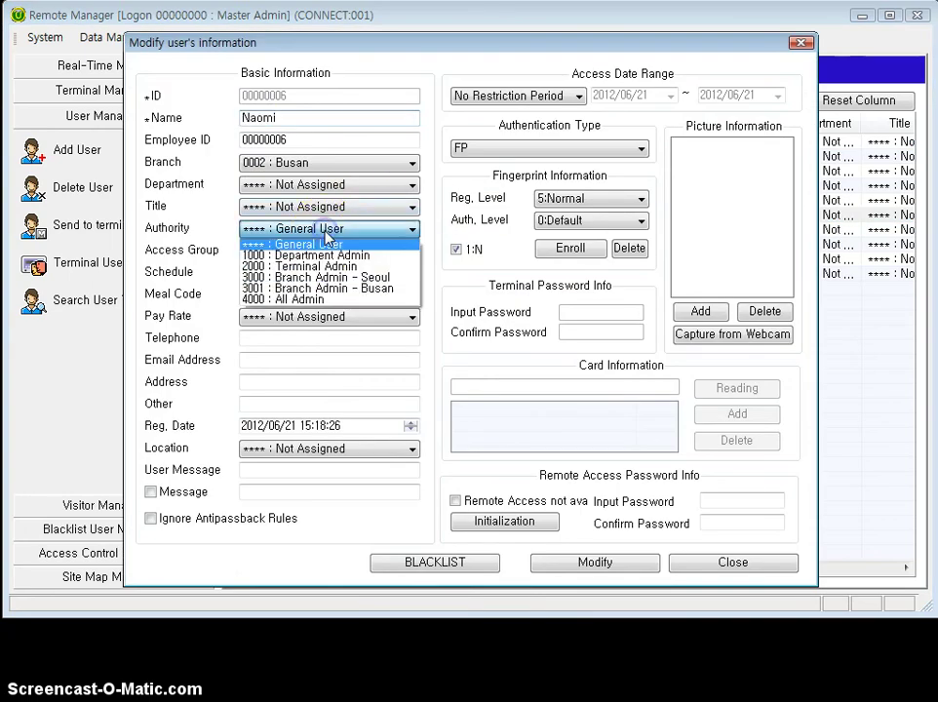
click(341, 289)
click(713, 499)
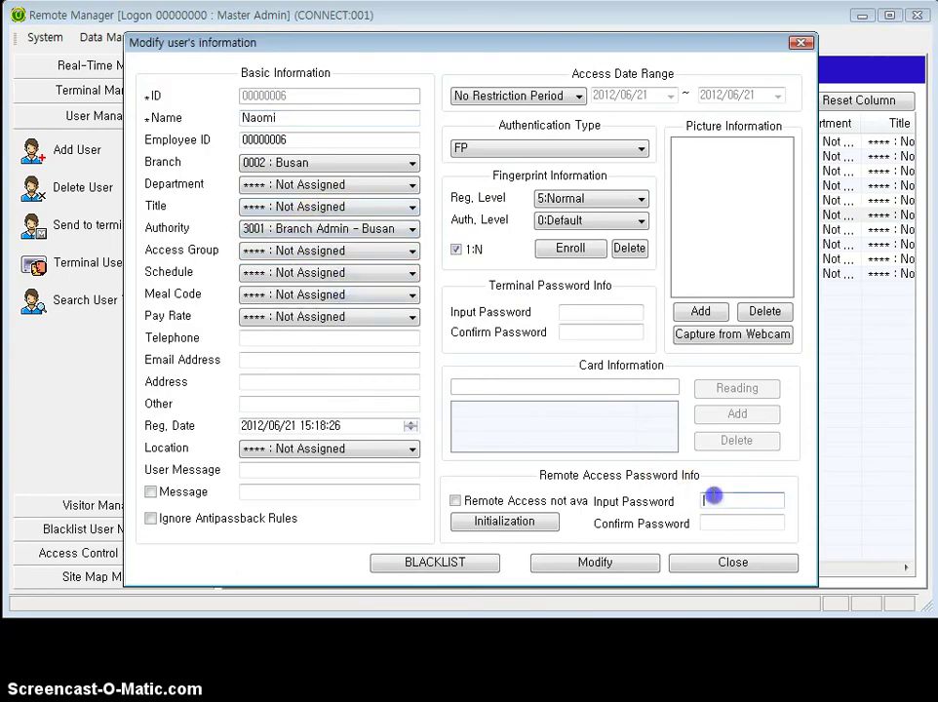
text(1)
click(714, 520)
text(1)
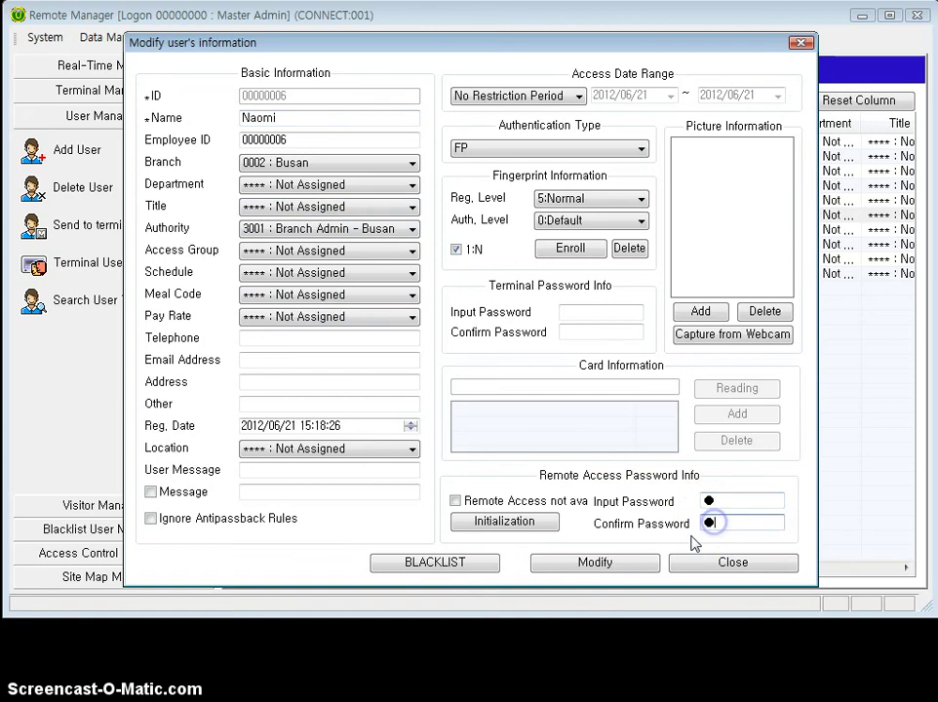
click(600, 564)
click(527, 357)
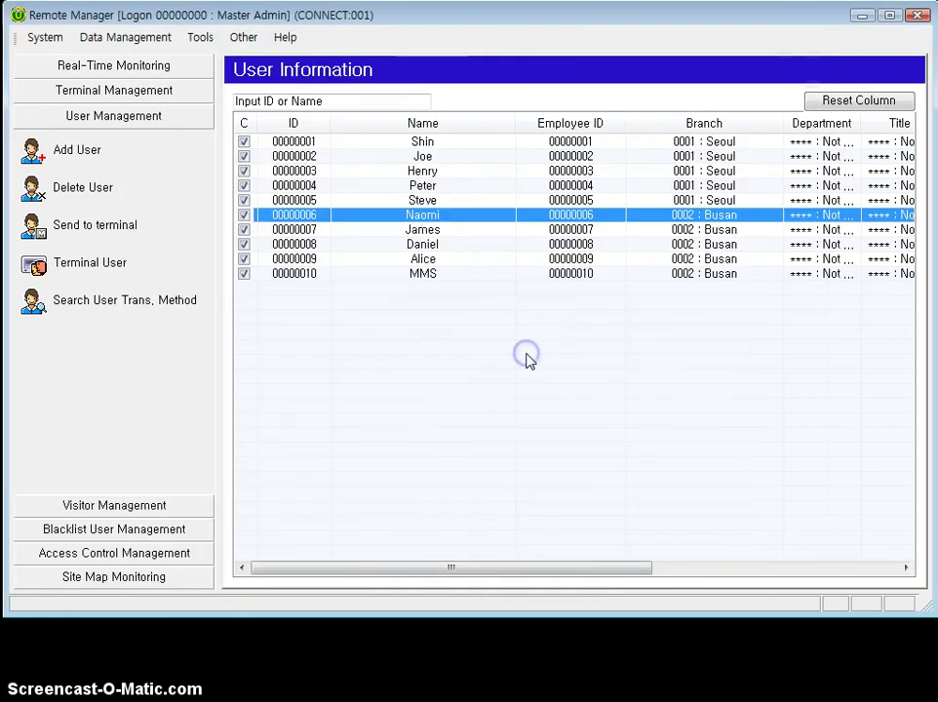
- View the terminal status in real-time monitoring as master admin and exit the program
click(167, 70)
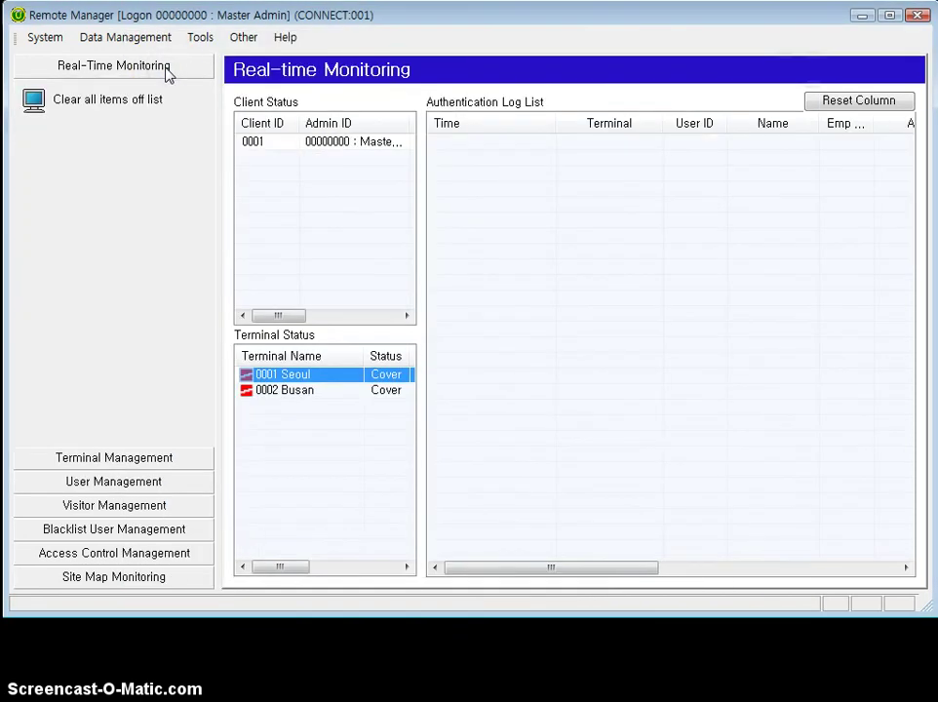
click(343, 478)
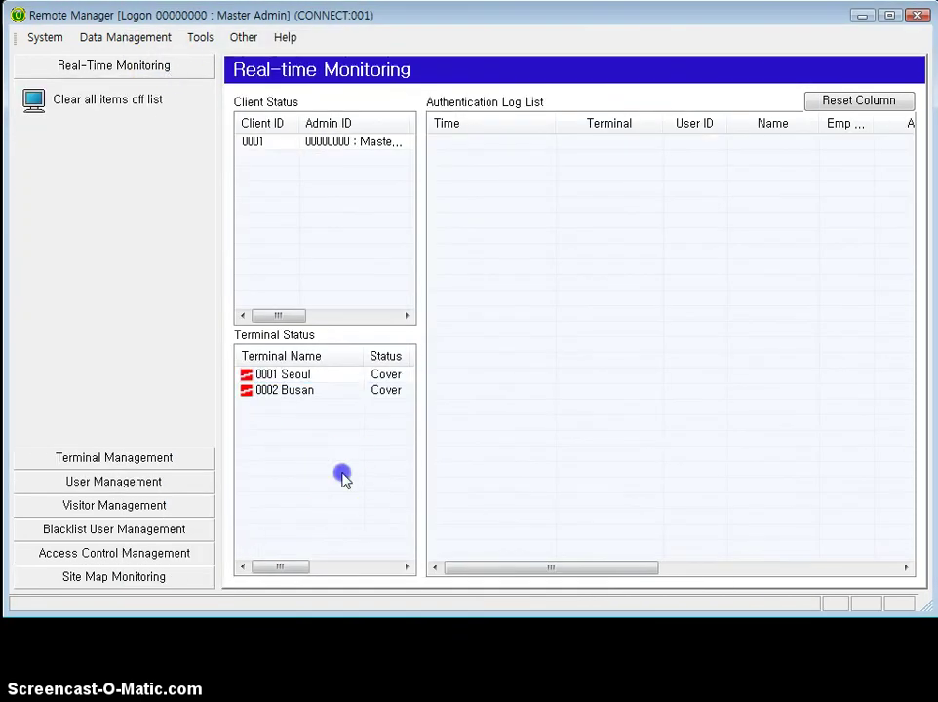
click(917, 15)
click(494, 357)
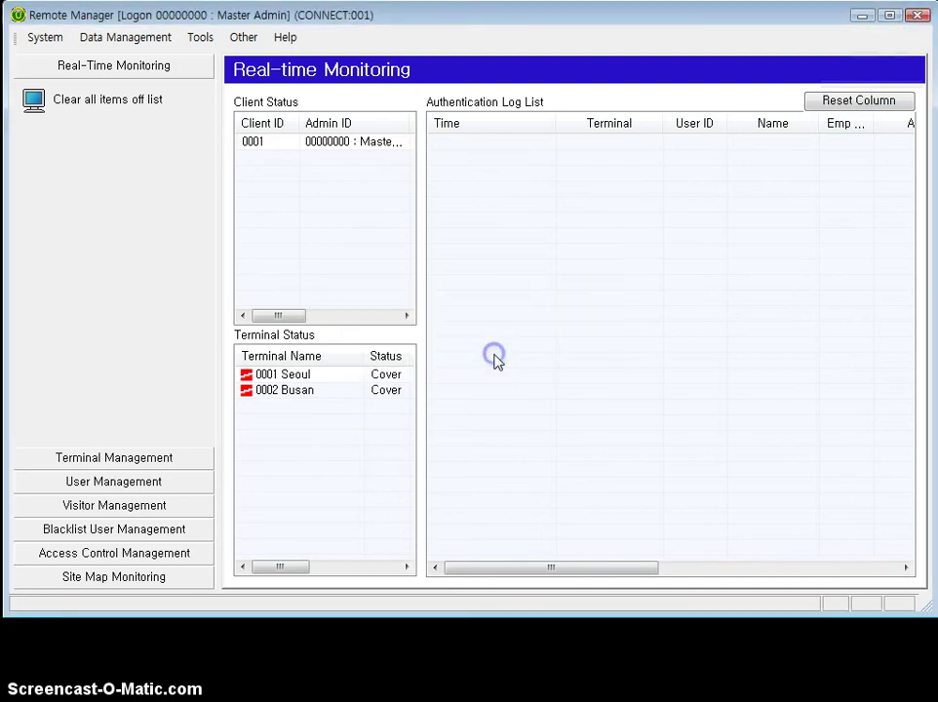
- Start UNIS Remote Manager and log on as the Seoul branch admin by entering the admin ID and the account password
key(super)
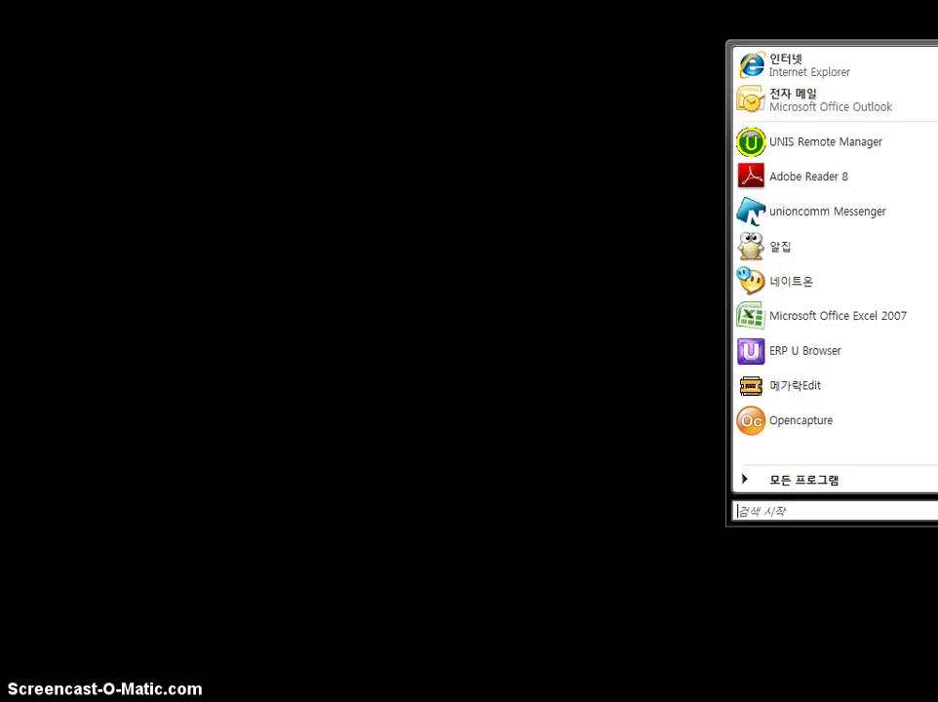
click(856, 144)
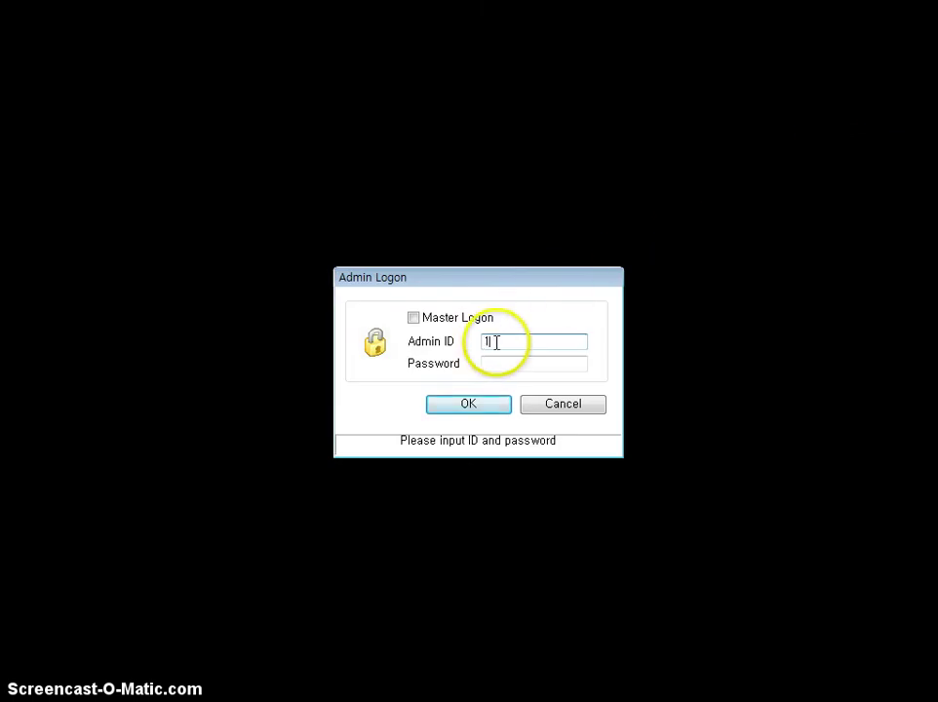
click(502, 363)
text(1)
click(500, 403)
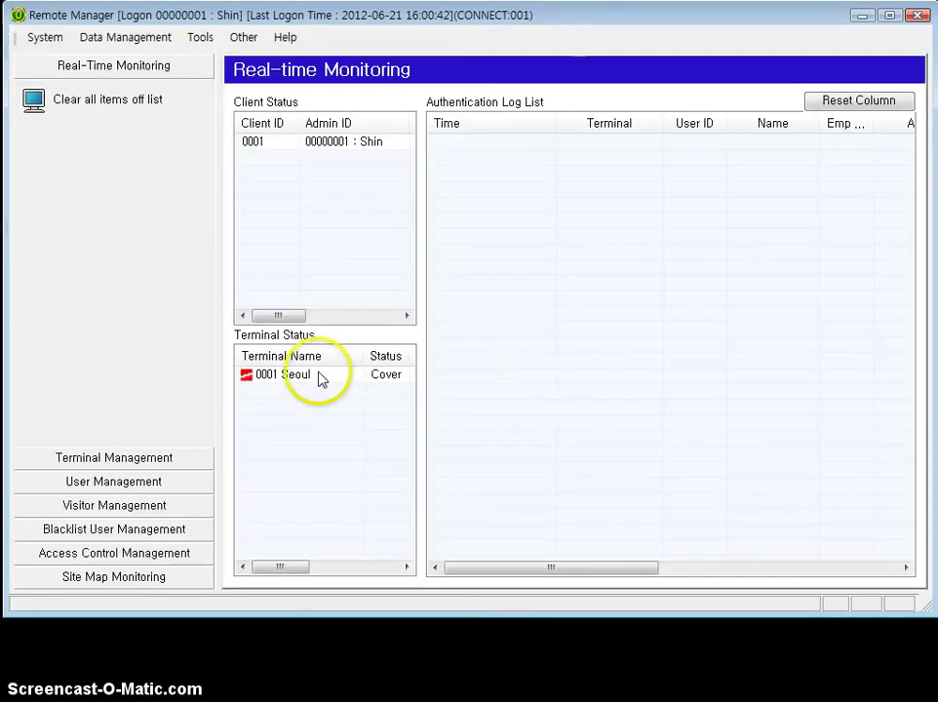
- Check the terminal status list and the branch of each listed user in user management as the Seoul branch admin
click(322, 379)
click(130, 482)
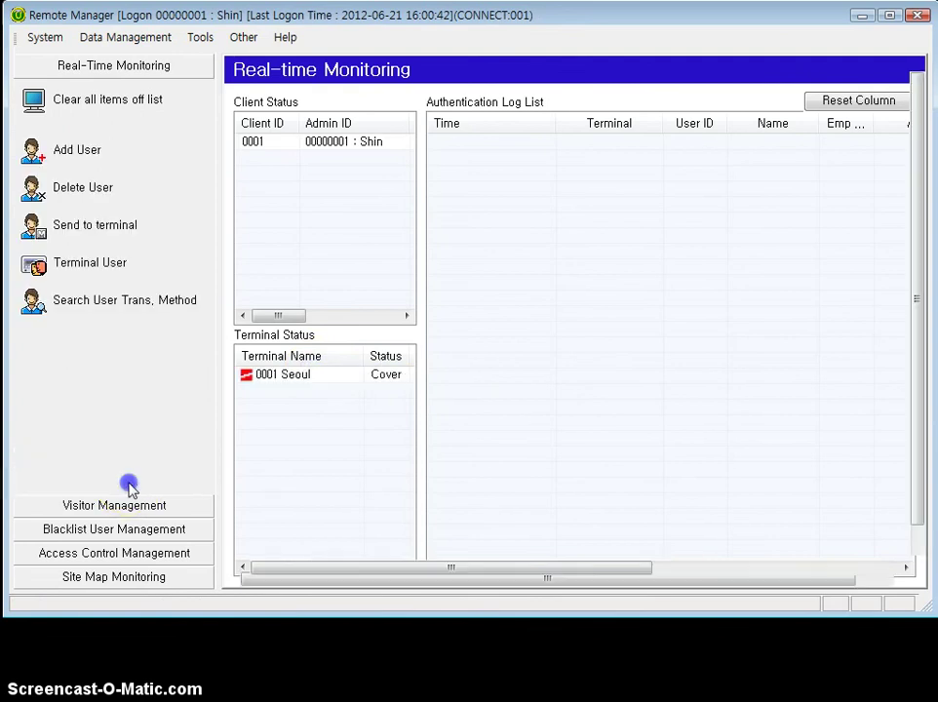
click(737, 156)
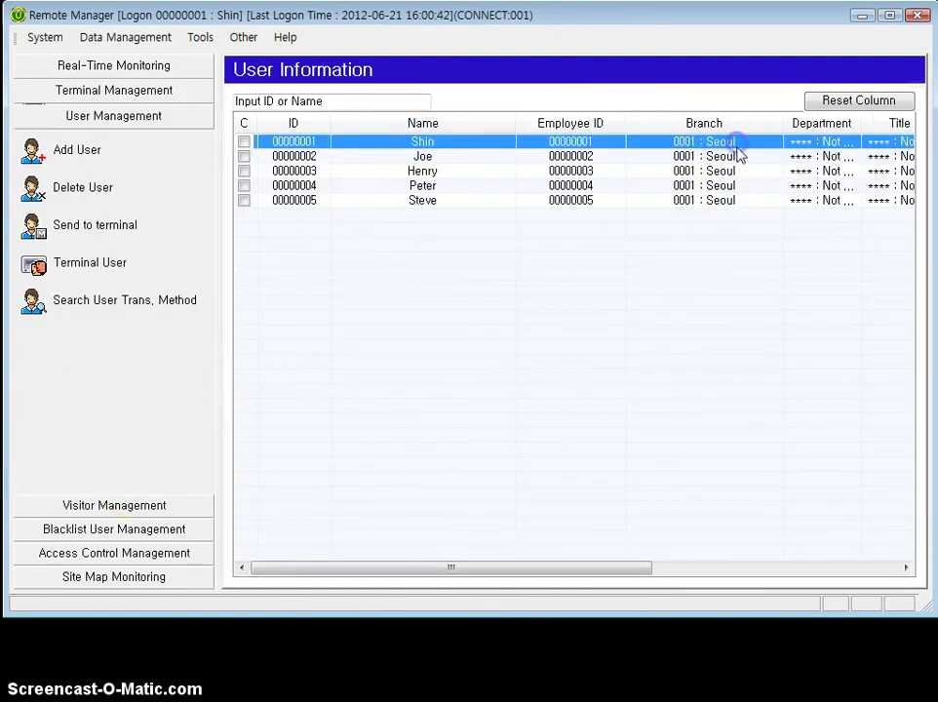
click(738, 172)
click(733, 185)
click(733, 201)
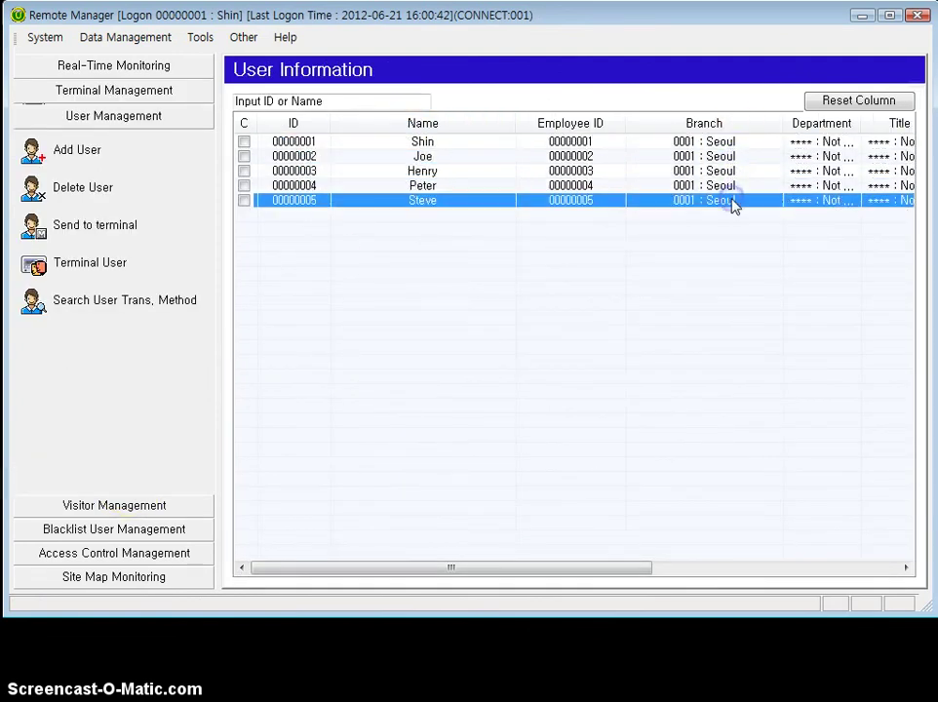
- Monitor the real-time authentication log for terminal and user entries as the Seoul branch admin
click(180, 66)
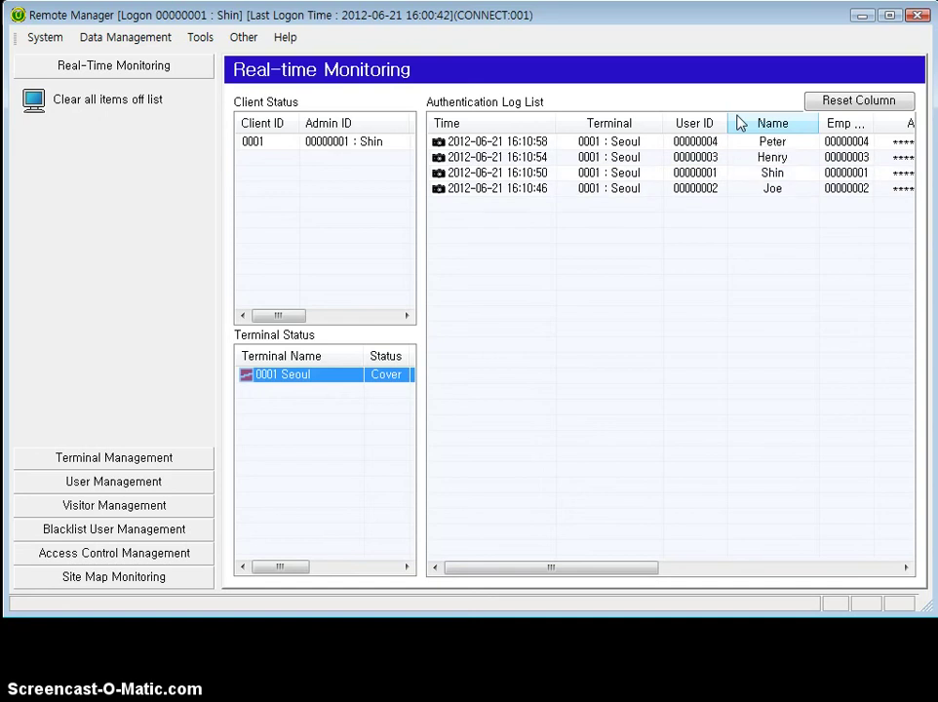
click(737, 109)
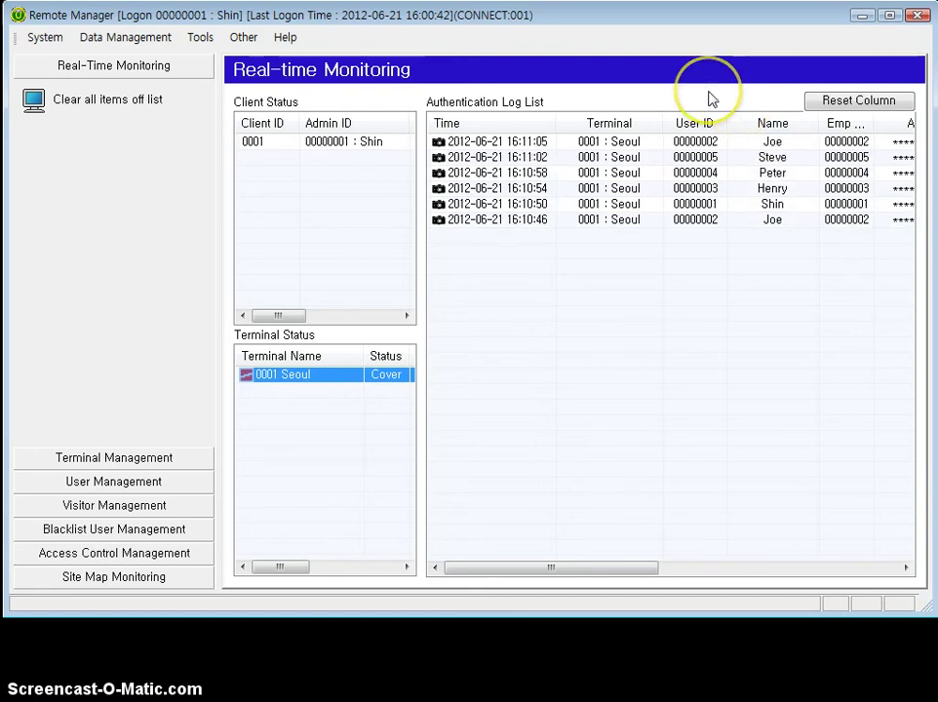
click(572, 400)
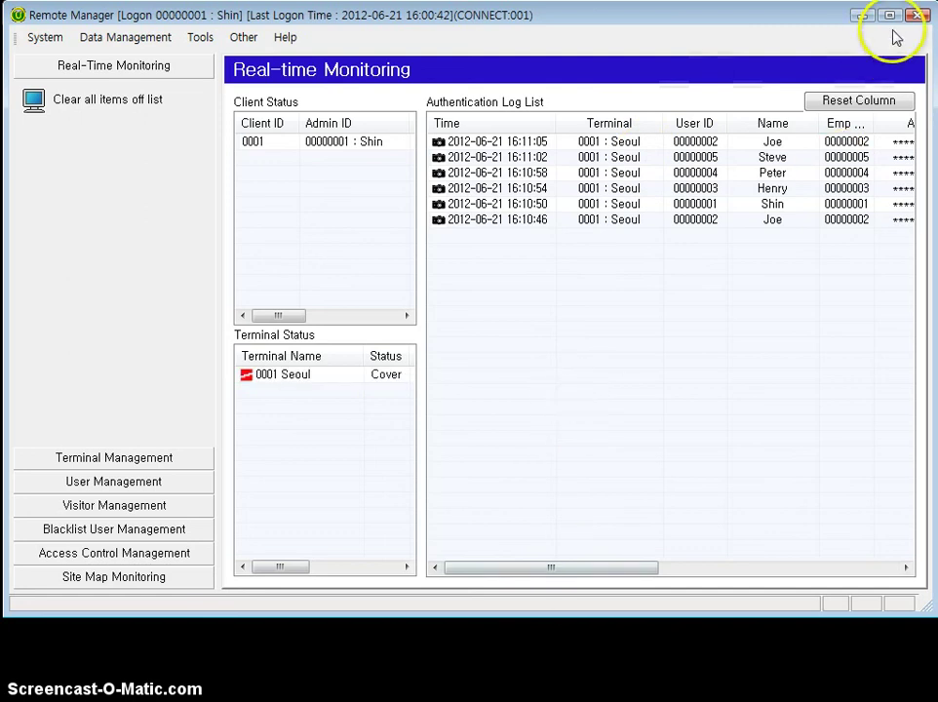
- Exit the program, restart UNIS Remote Manager and log on as the Busan branch admin with the admin ID and account password
click(919, 17)
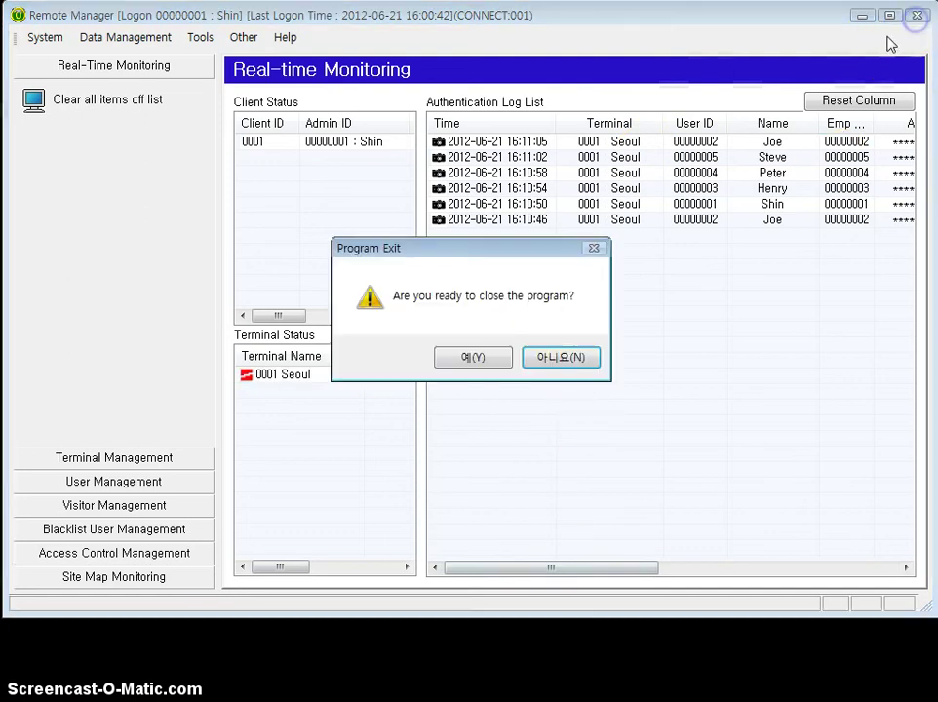
click(517, 360)
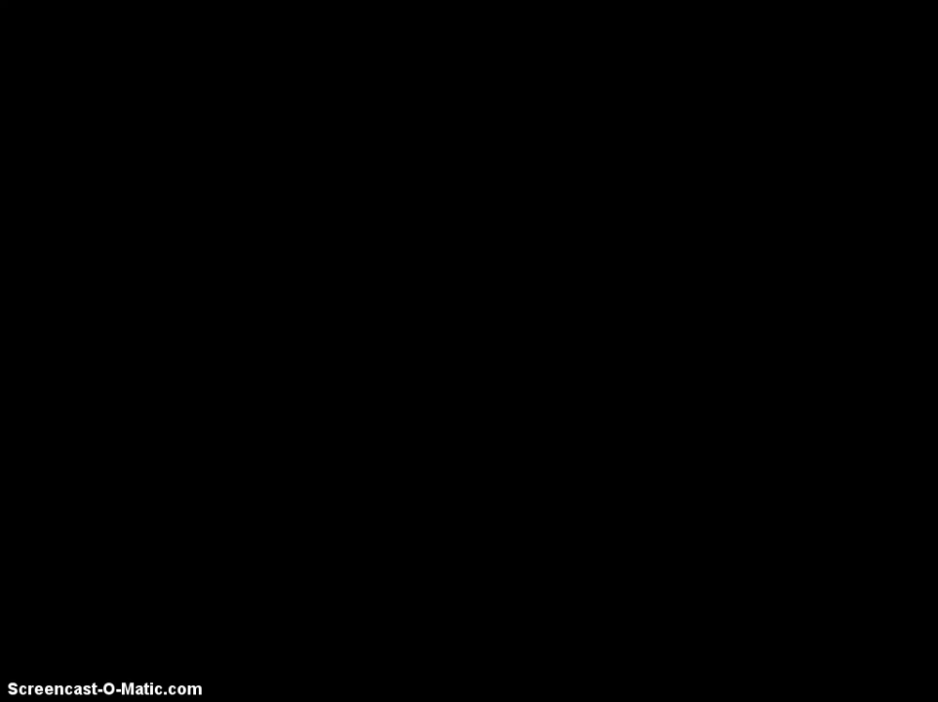
key(super)
click(863, 146)
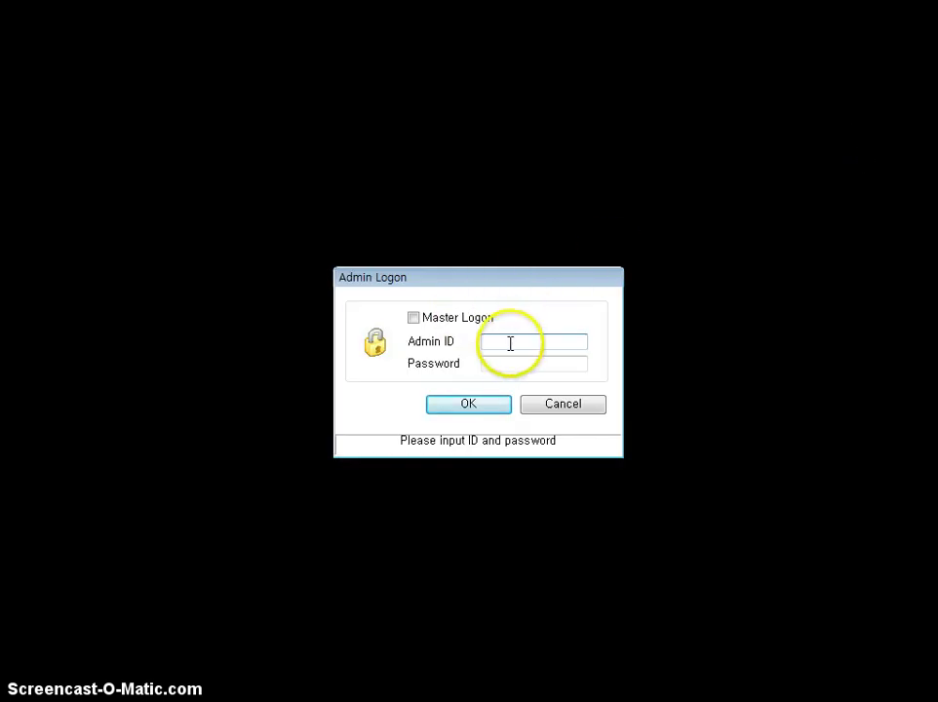
click(503, 363)
click(478, 403)
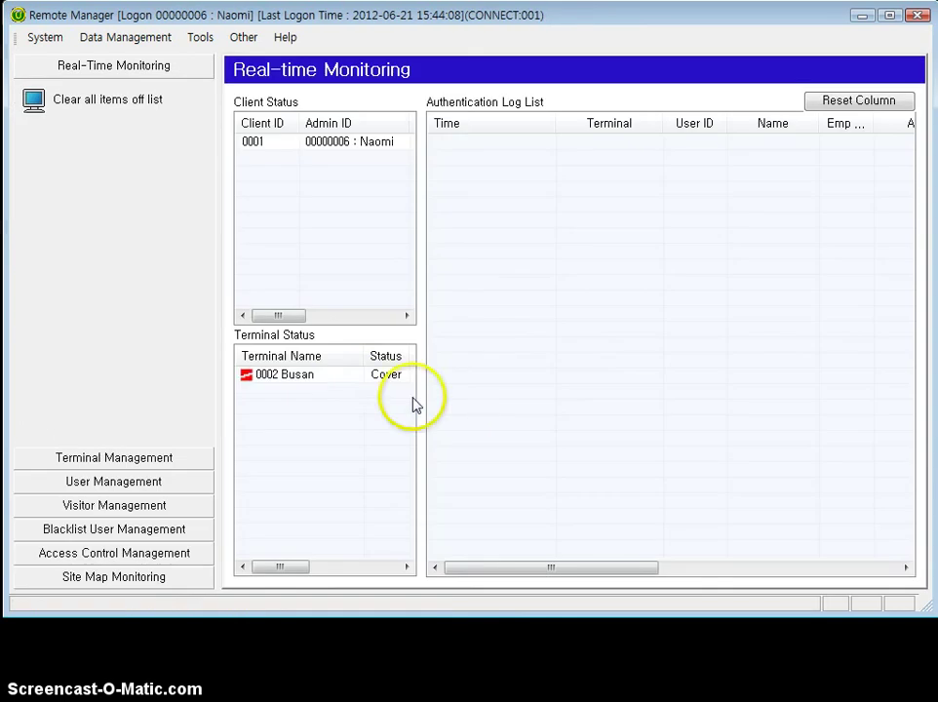
- Check the terminal status list and the users' branches, sorted by branch, as the Busan branch admin
click(348, 386)
click(114, 482)
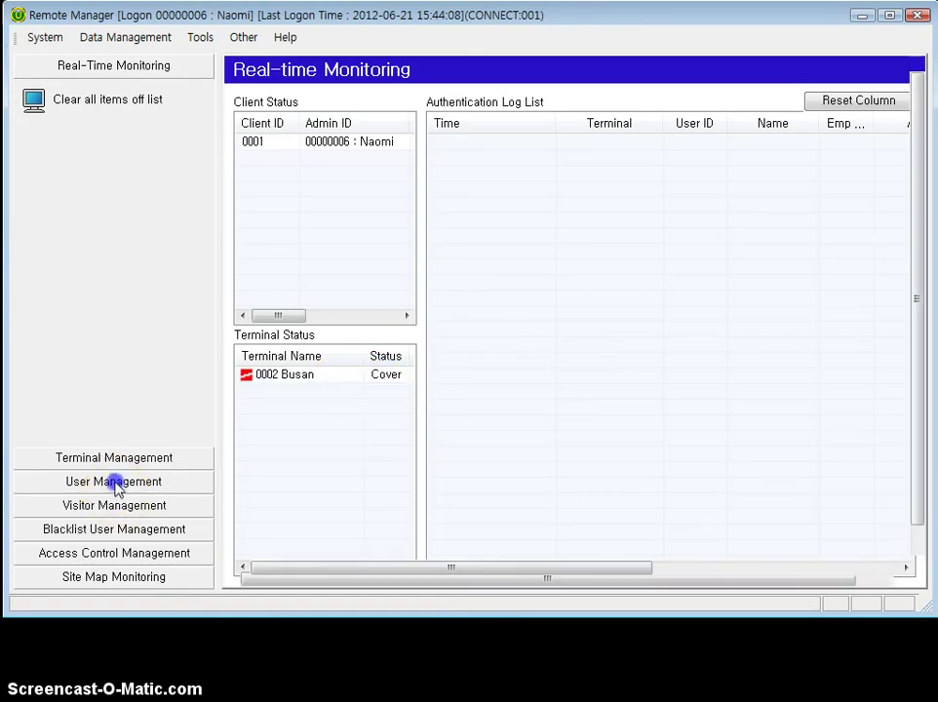
click(734, 124)
click(740, 144)
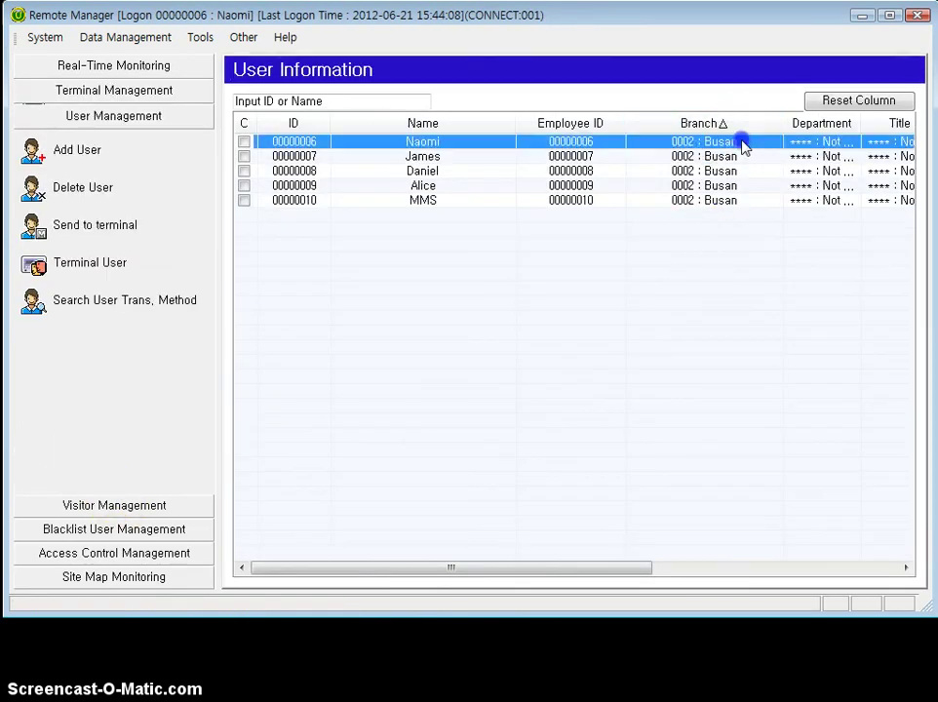
- Check the branch of the remaining listed users and the real-time authentication log as the Busan branch admin
click(742, 157)
click(744, 172)
click(738, 186)
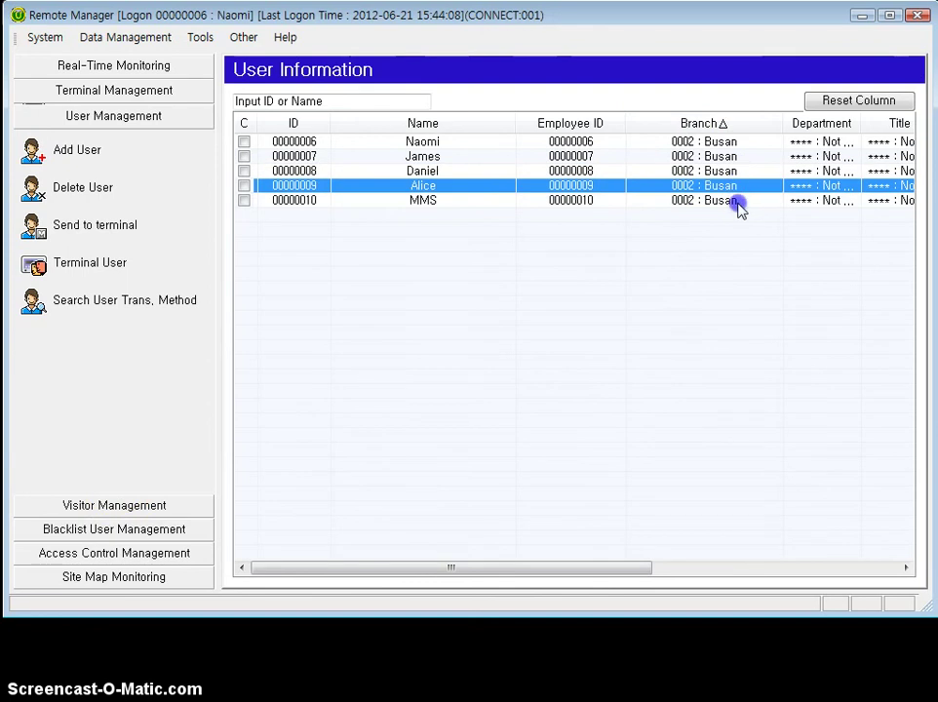
click(737, 201)
click(163, 69)
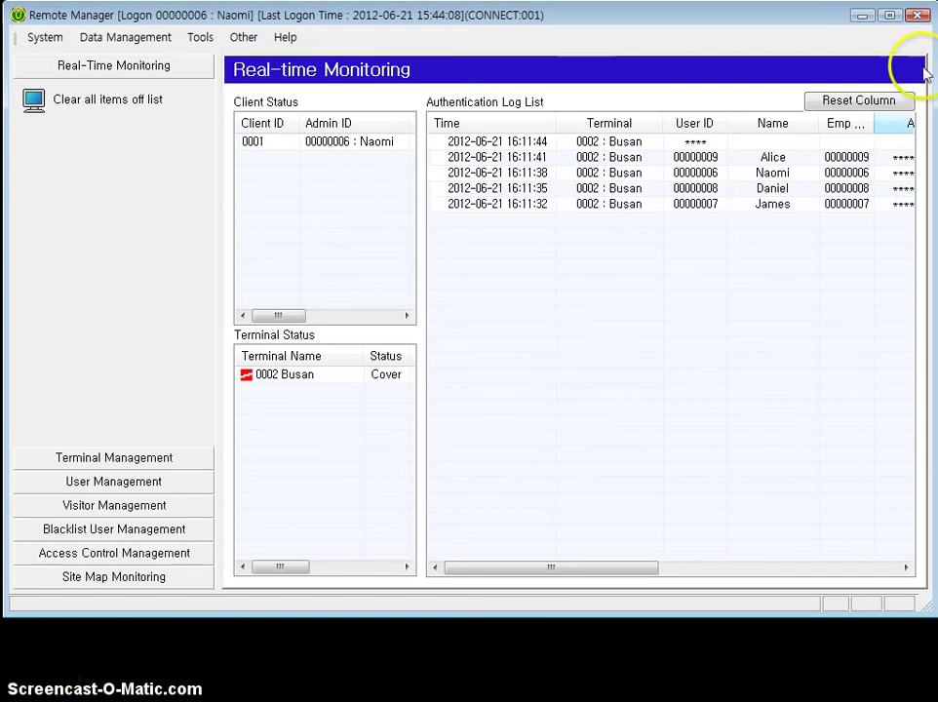
- Exit the program, restart UNIS Remote Manager and log on with Master Logon using the master password
click(917, 15)
click(473, 357)
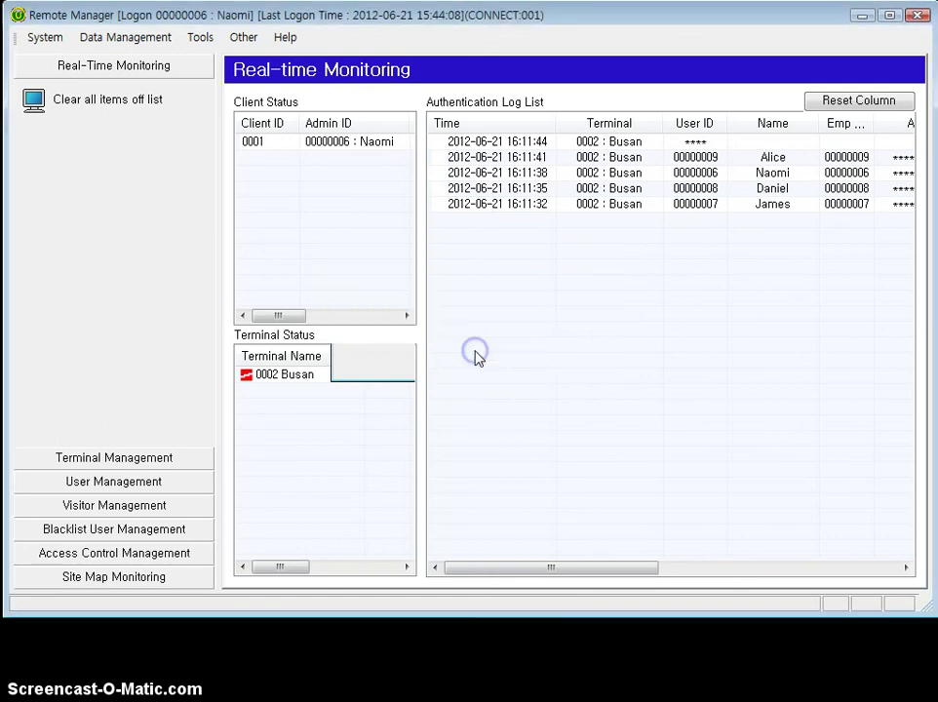
key(super)
click(846, 144)
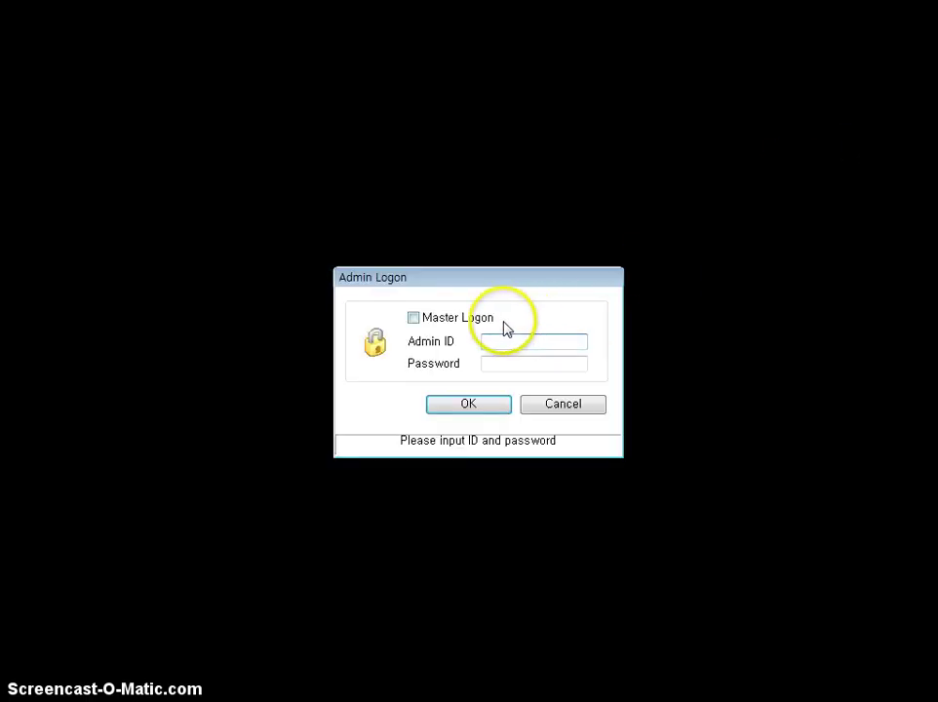
click(480, 323)
text(1)
click(454, 406)
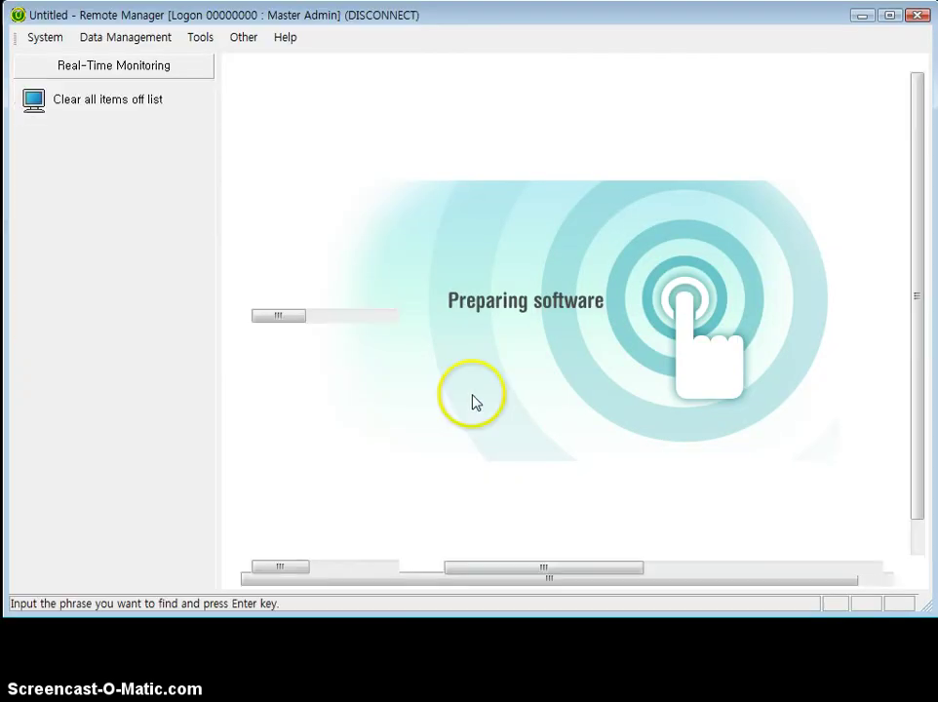
- Check the Seoul and Busan terminals in the terminal status list and the users of both branches as the master admin
click(327, 376)
click(328, 390)
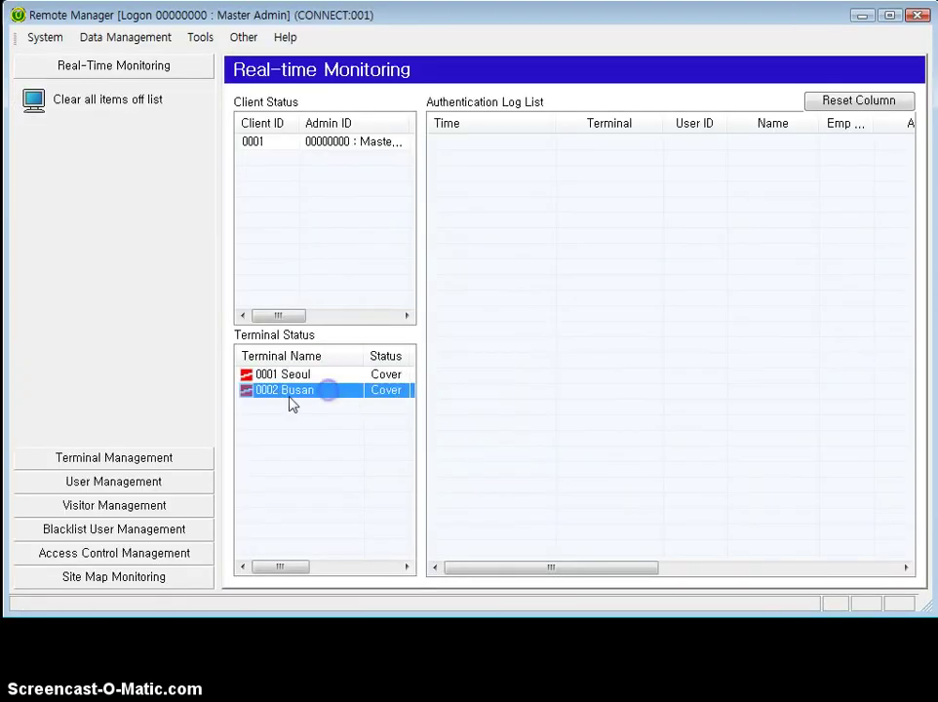
click(118, 482)
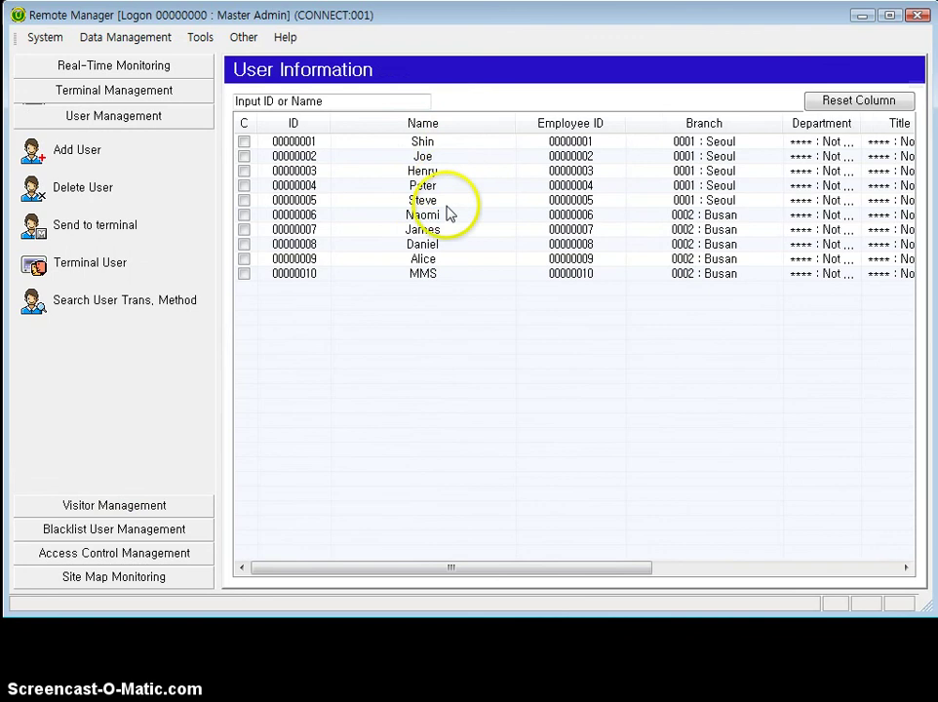
click(436, 276)
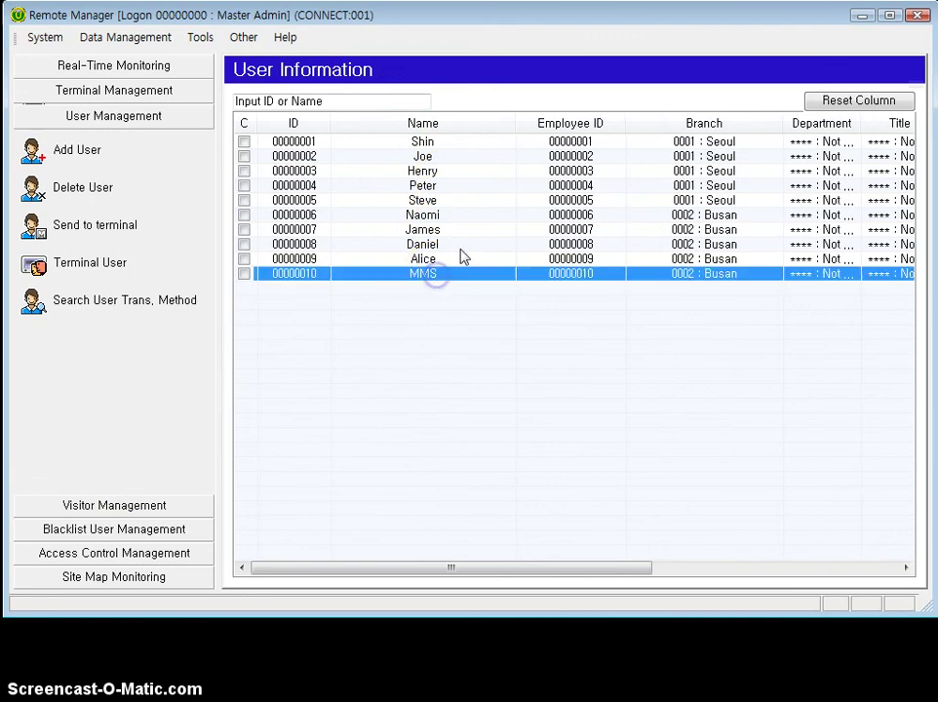
click(697, 214)
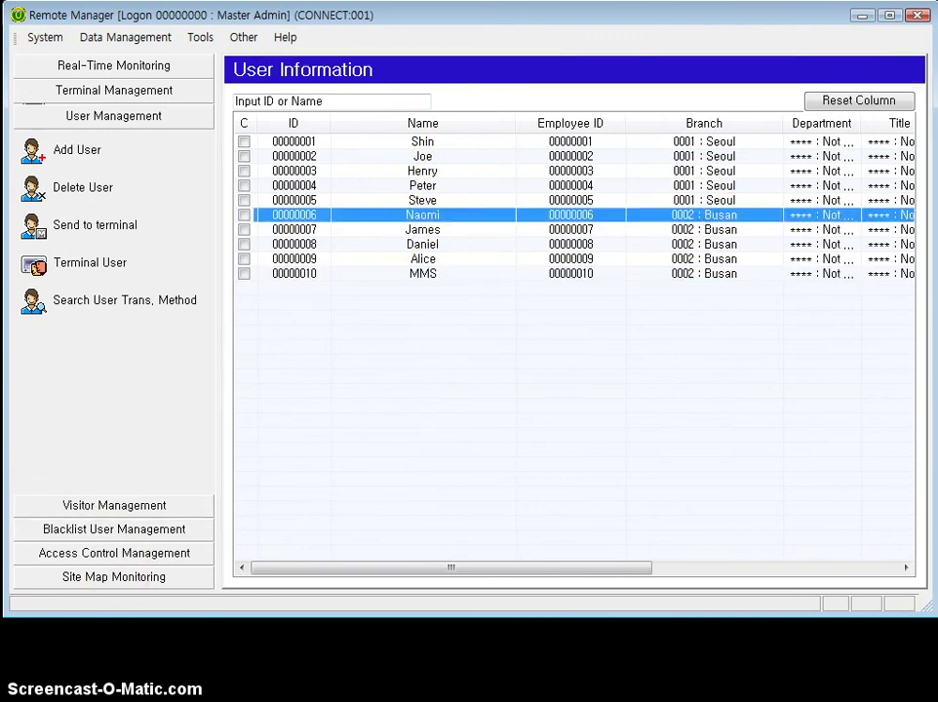